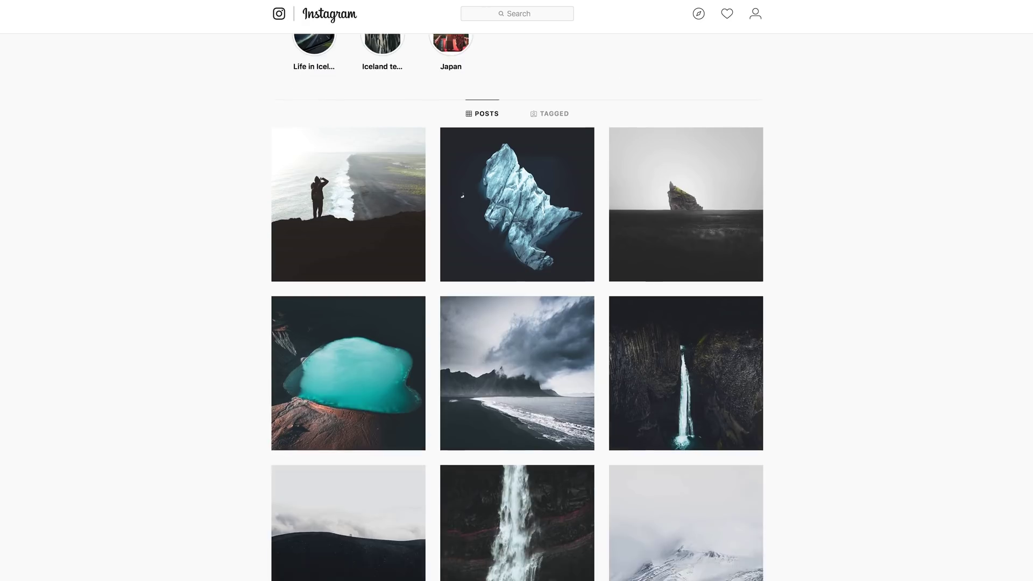
Scroll the feed to the Kirkjufell mountain post, view it closely, and return to the grid
scroll(516, 301, "down", 5)
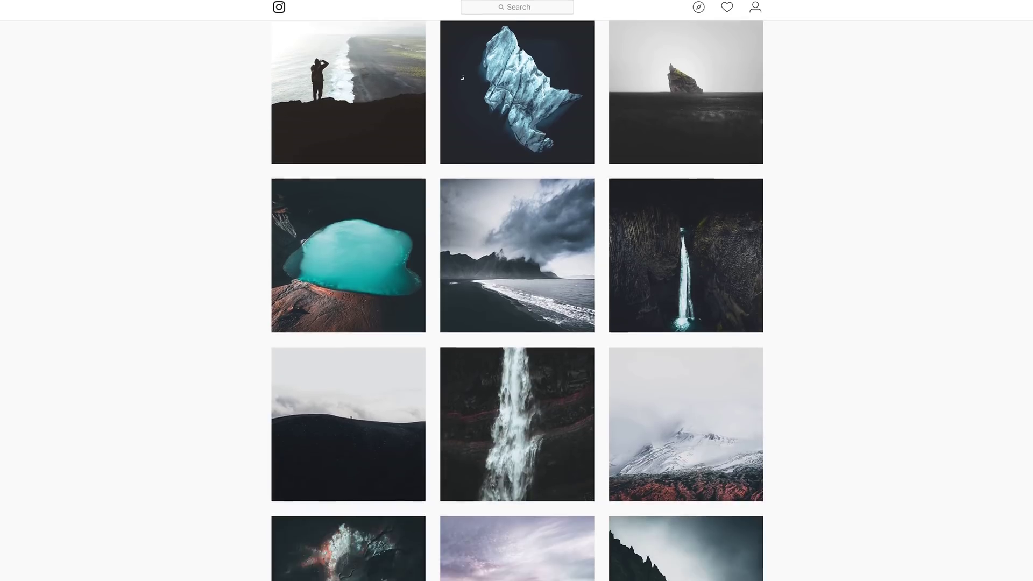
scroll(517, 301, "down", 5)
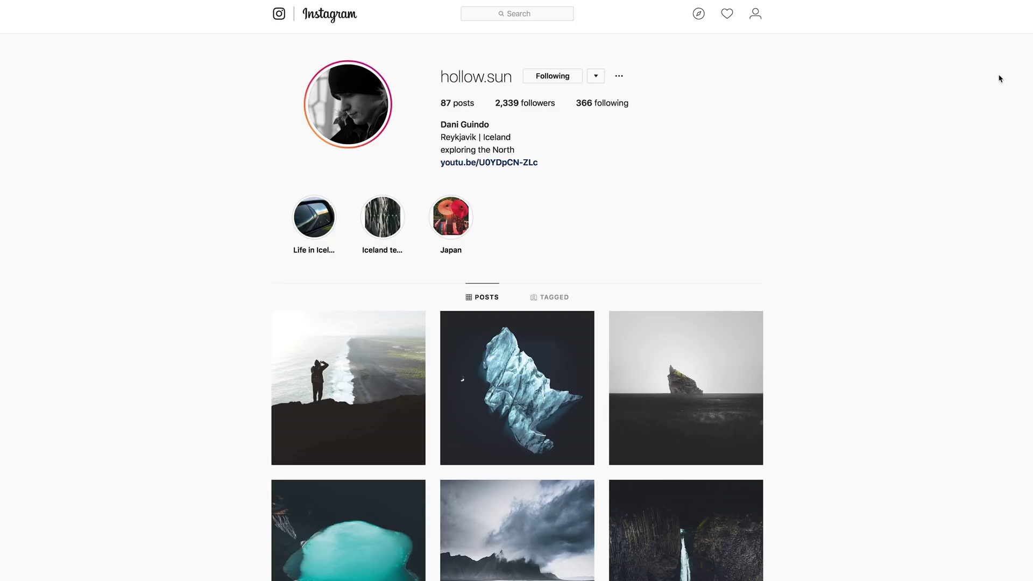
scroll(517, 302, "down", 2)
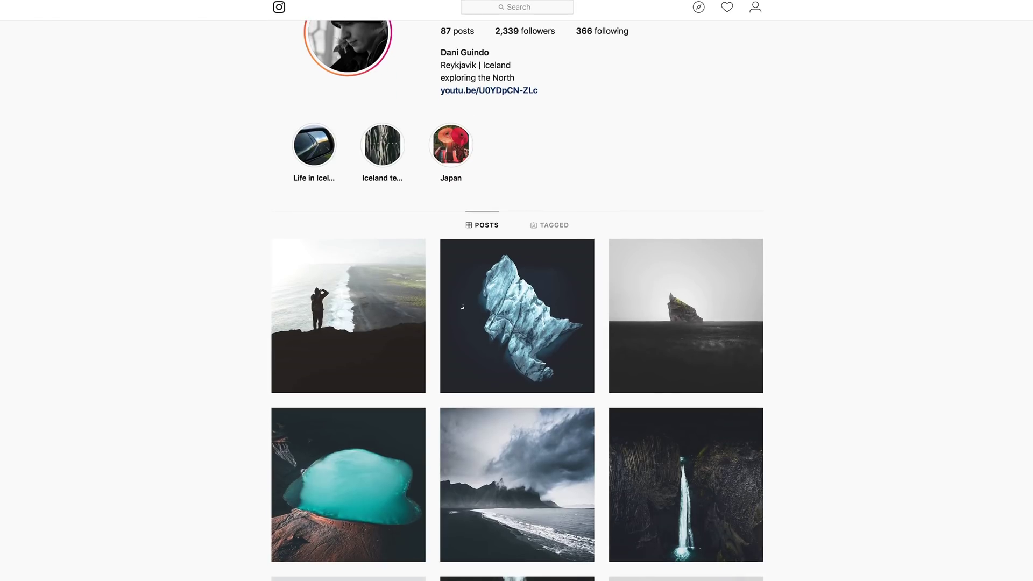
scroll(516, 301, "down", 5)
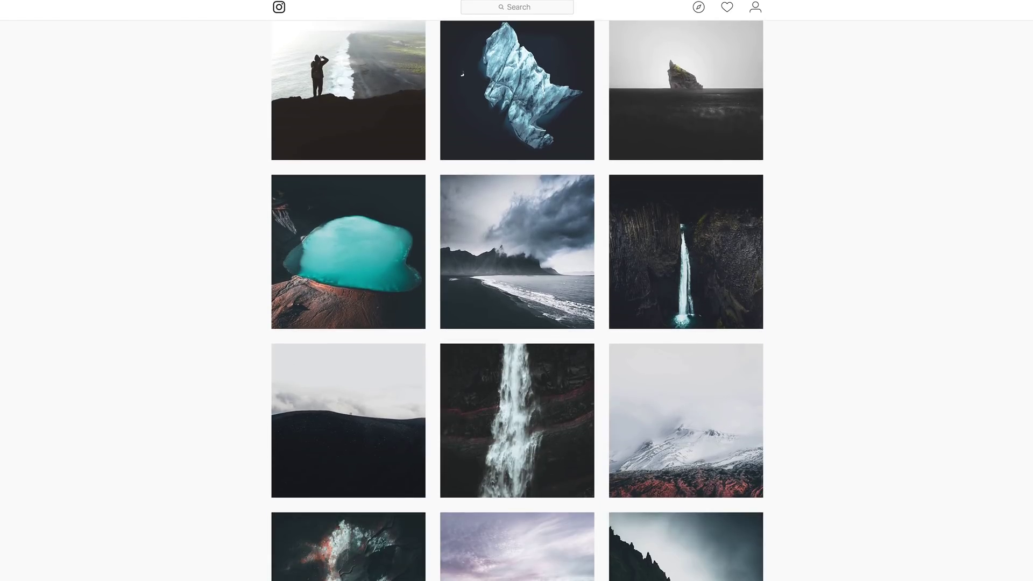
scroll(516, 301, "down", 5)
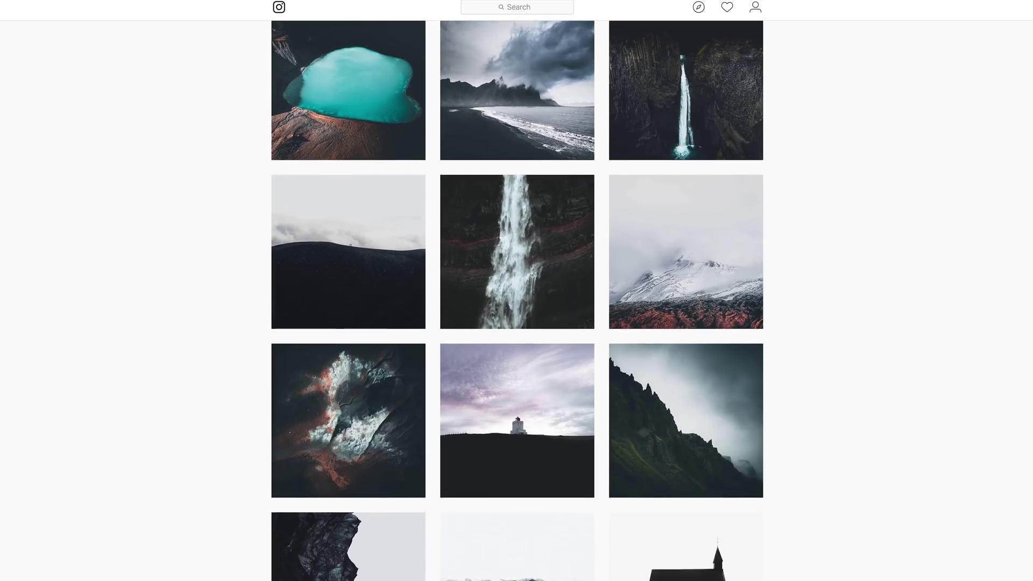
scroll(516, 301, "down", 2)
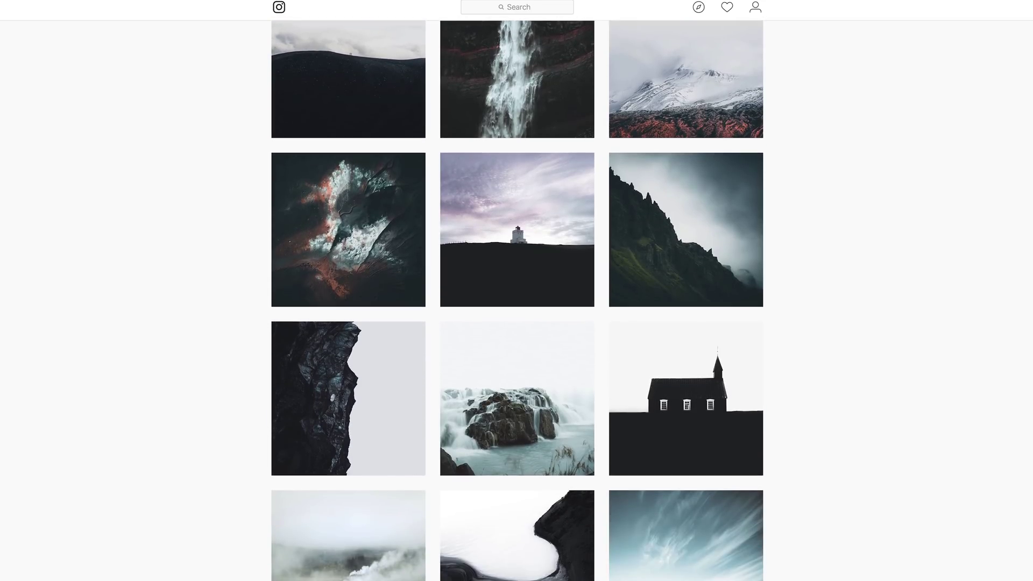
scroll(517, 301, "down", 3)
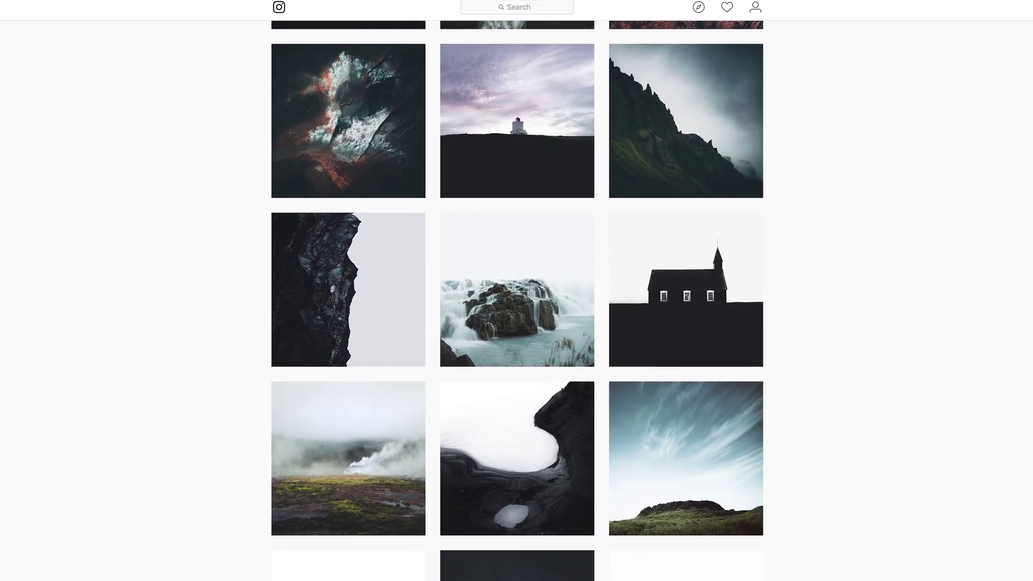
scroll(517, 301, "down", 4)
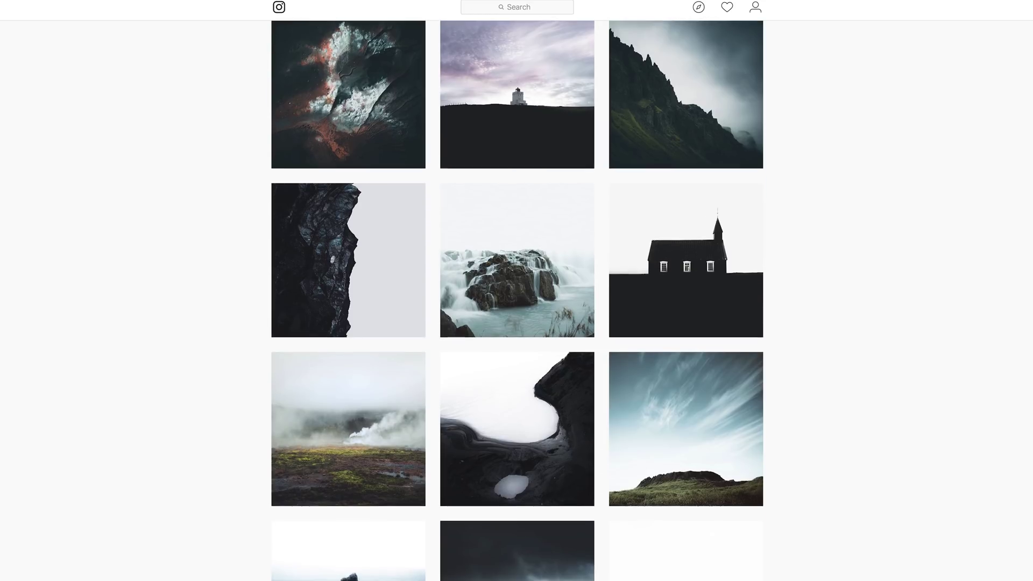
scroll(517, 301, "down", 3)
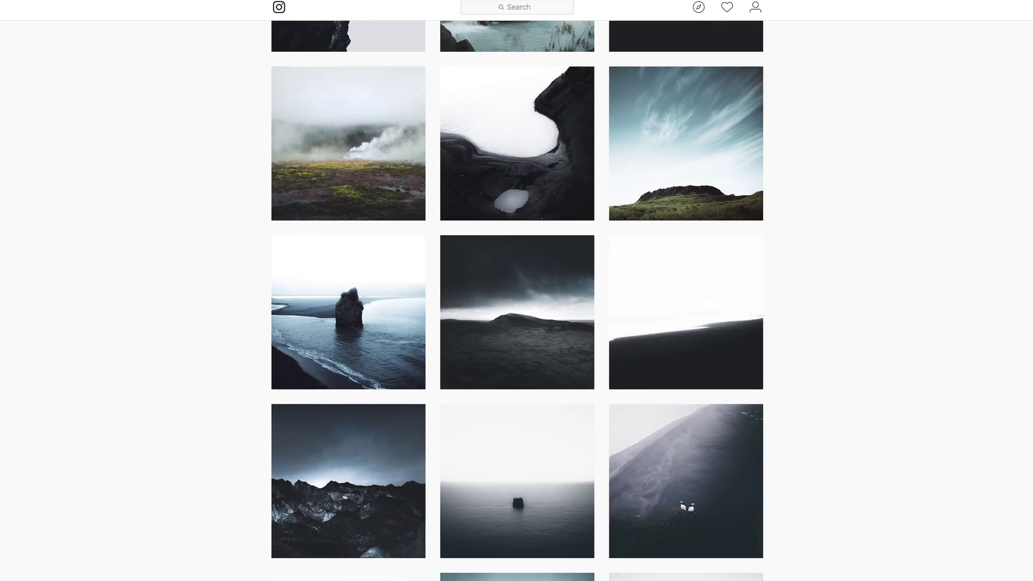
scroll(516, 301, "down", 3)
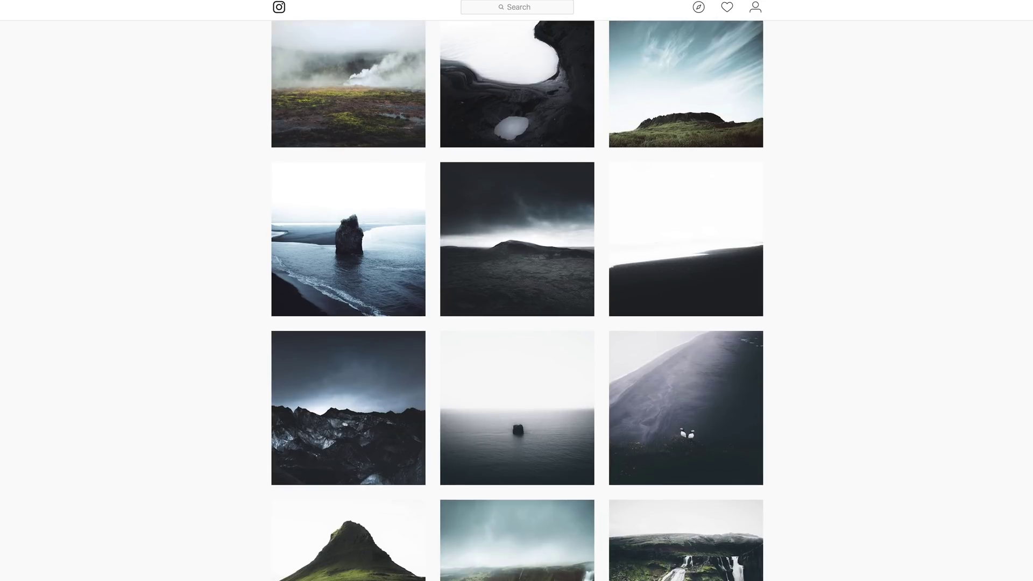
scroll(517, 301, "down", 9)
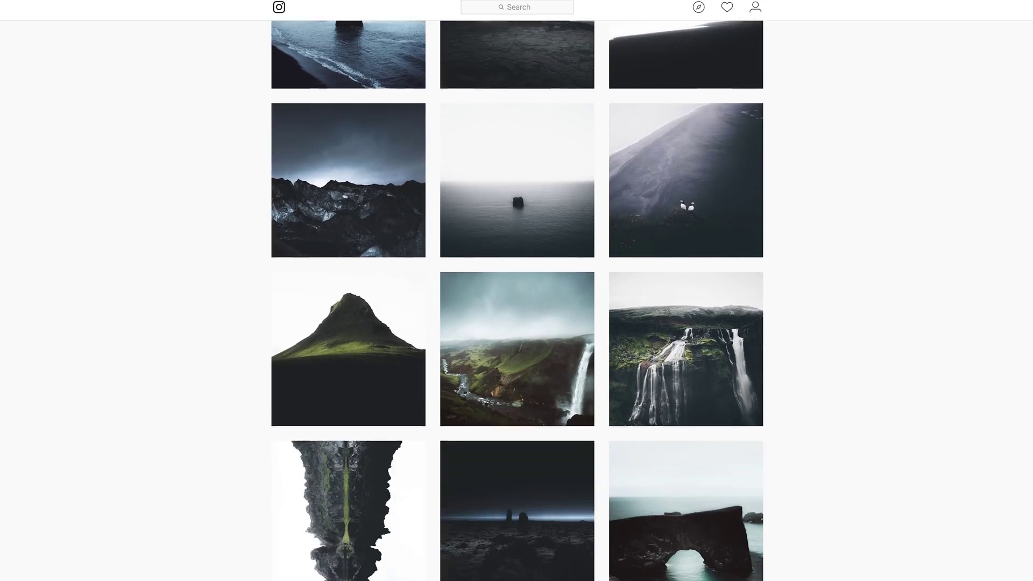
scroll(215, 172, "down", 7)
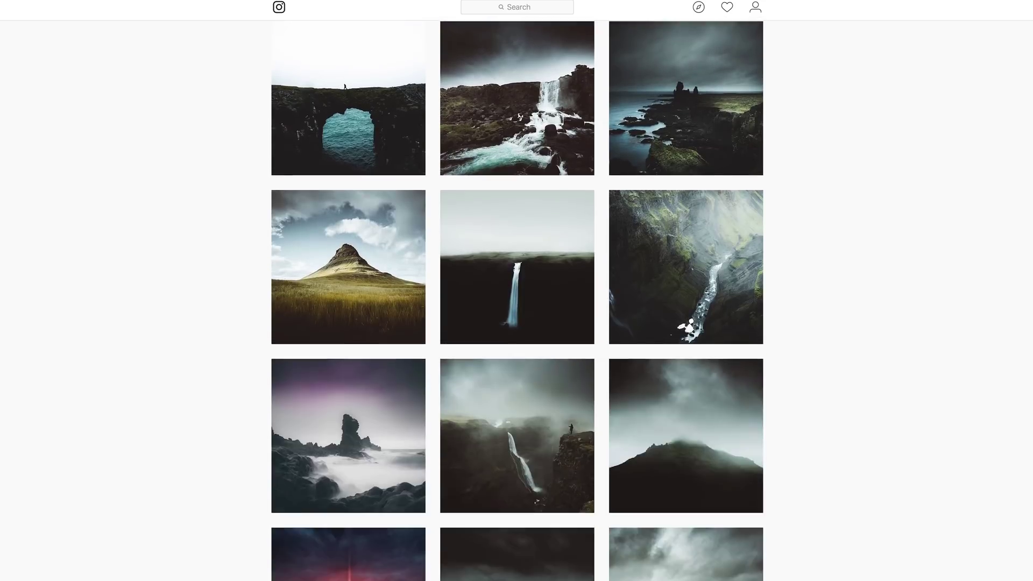
left_click(349, 200)
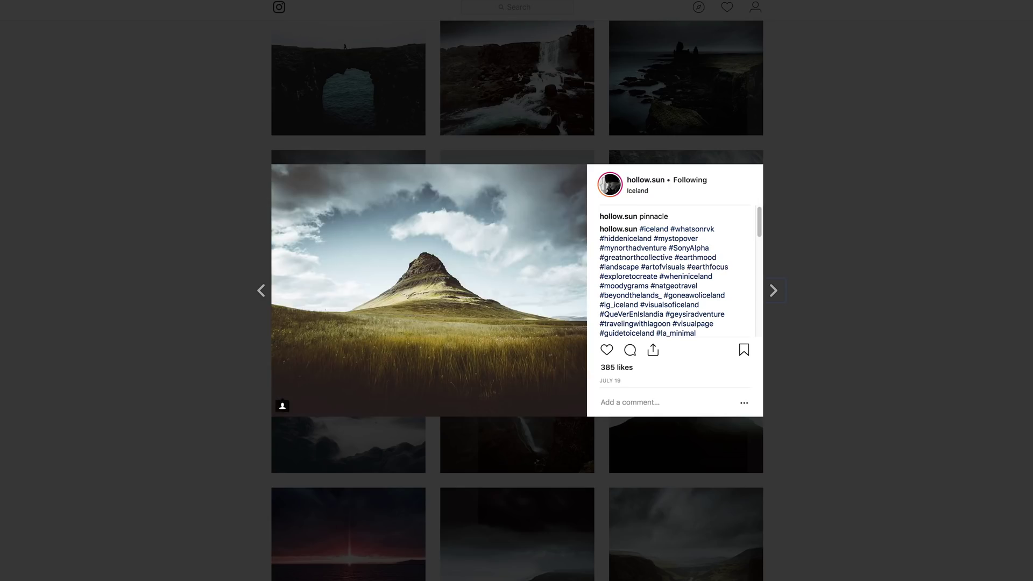
key("Escape")
Set Contrast to +40 and add a -25 post-crop vignette with Feather 68
scroll(517, 301, "up", 15)
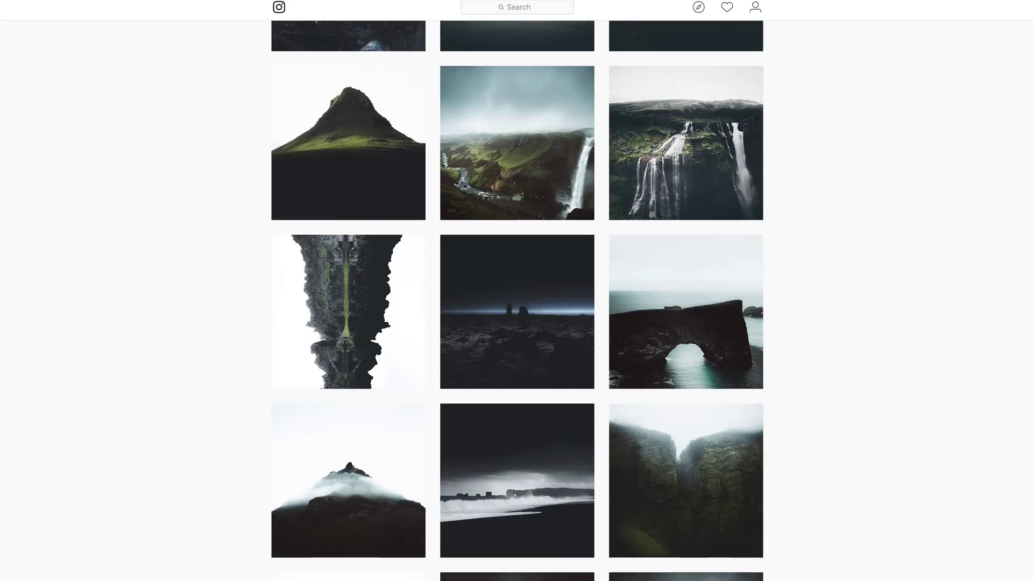
scroll(517, 301, "up", 15)
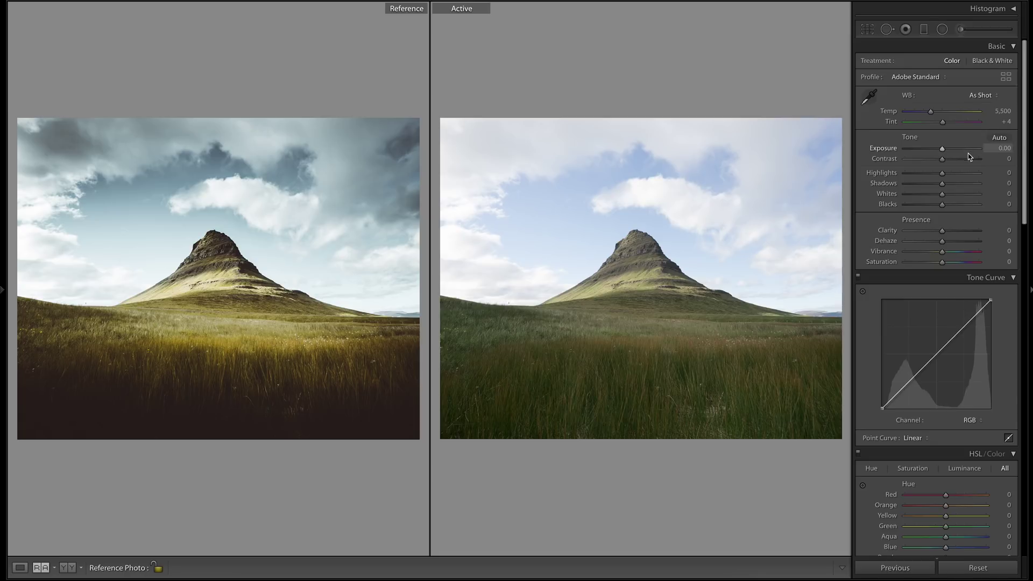
left_click_drag(942, 159, 958, 163)
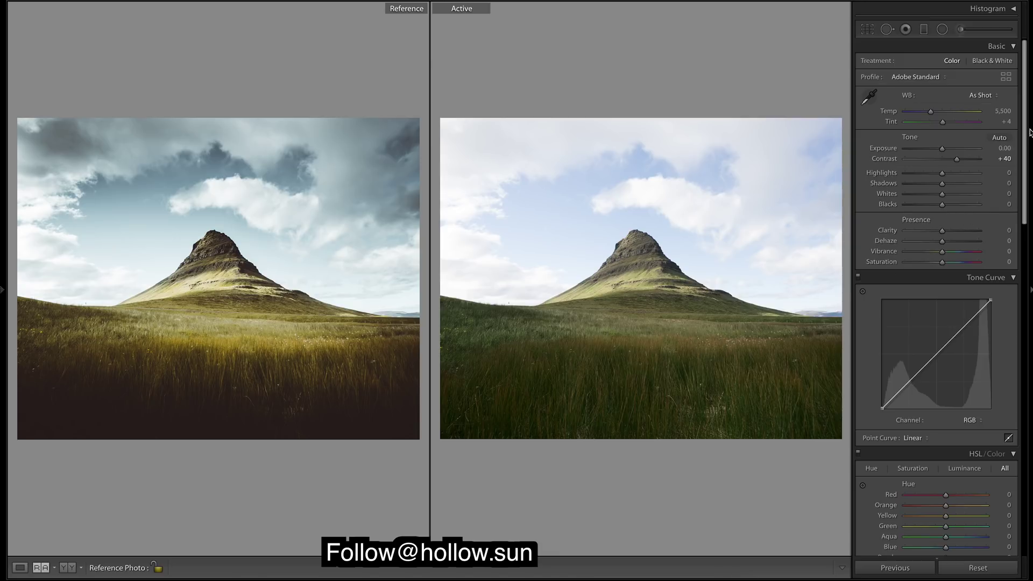
left_click_drag(1027, 119, 1021, 441)
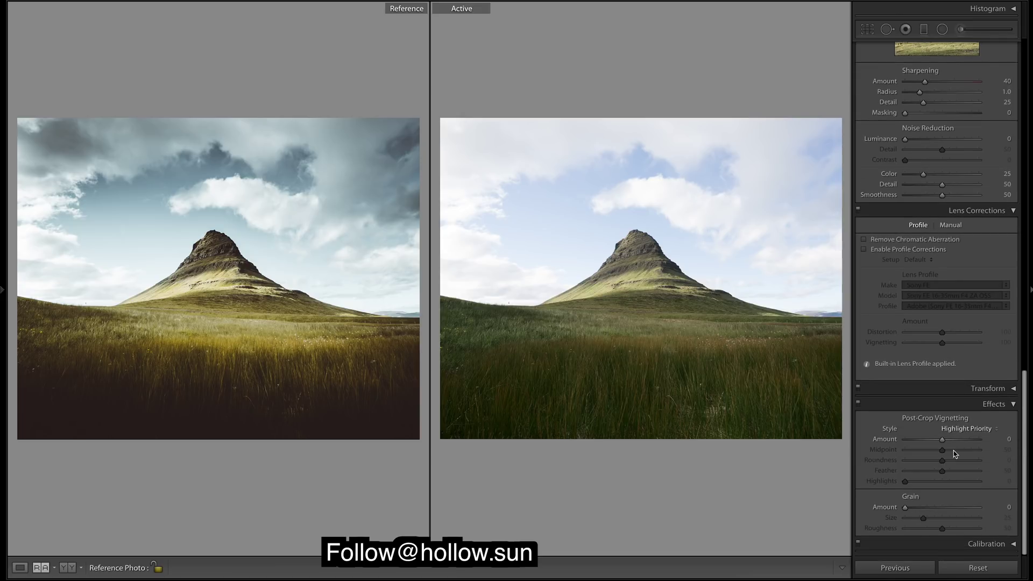
left_click_drag(942, 441, 933, 442)
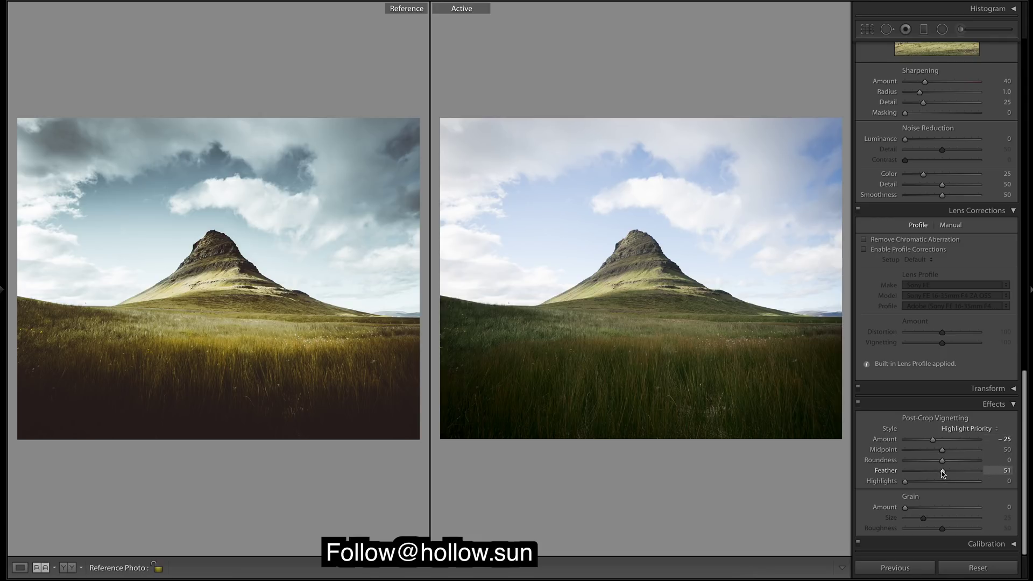
left_click_drag(945, 474, 950, 474)
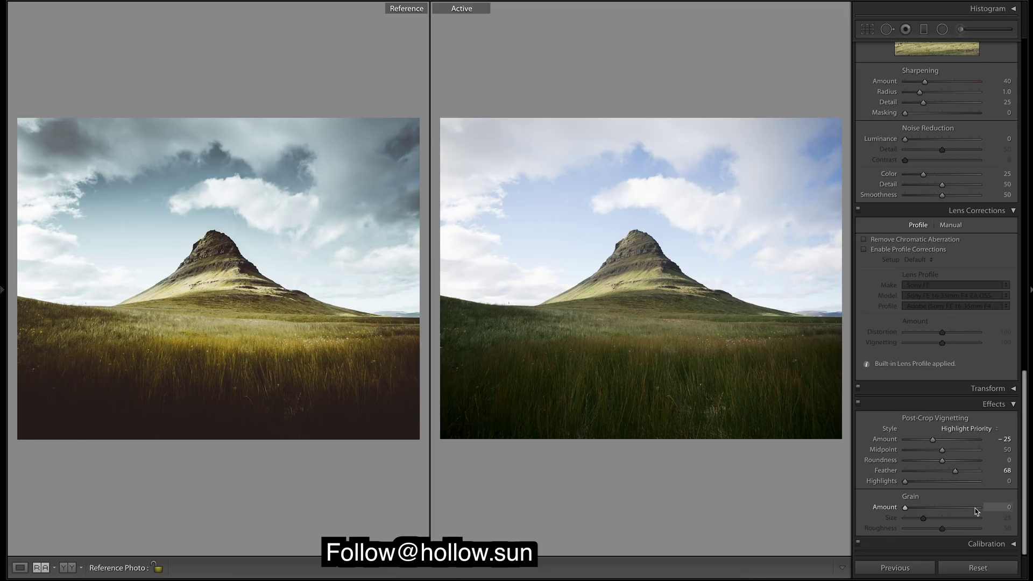
Lay a graduated filter across the foreground grass, reset its effects and set Exposure to -1.46
left_click(924, 29)
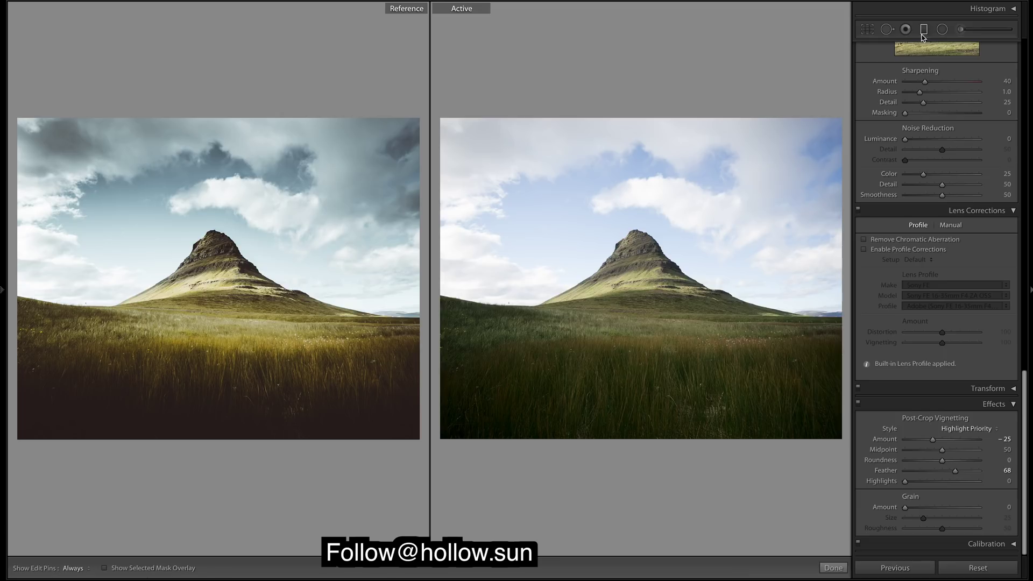
left_click_drag(638, 400, 651, 282)
double_click(872, 61)
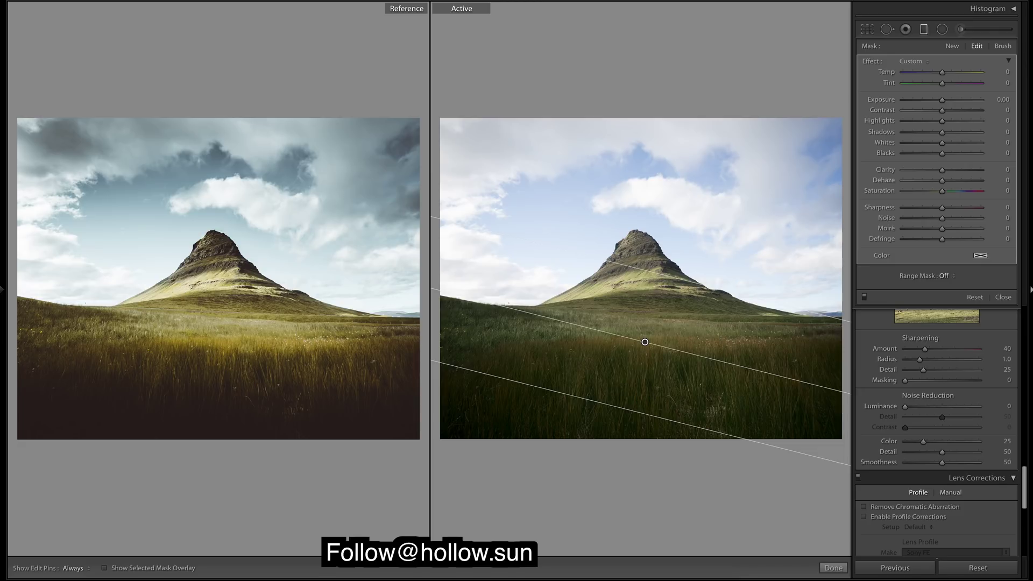
left_click_drag(940, 101, 934, 101)
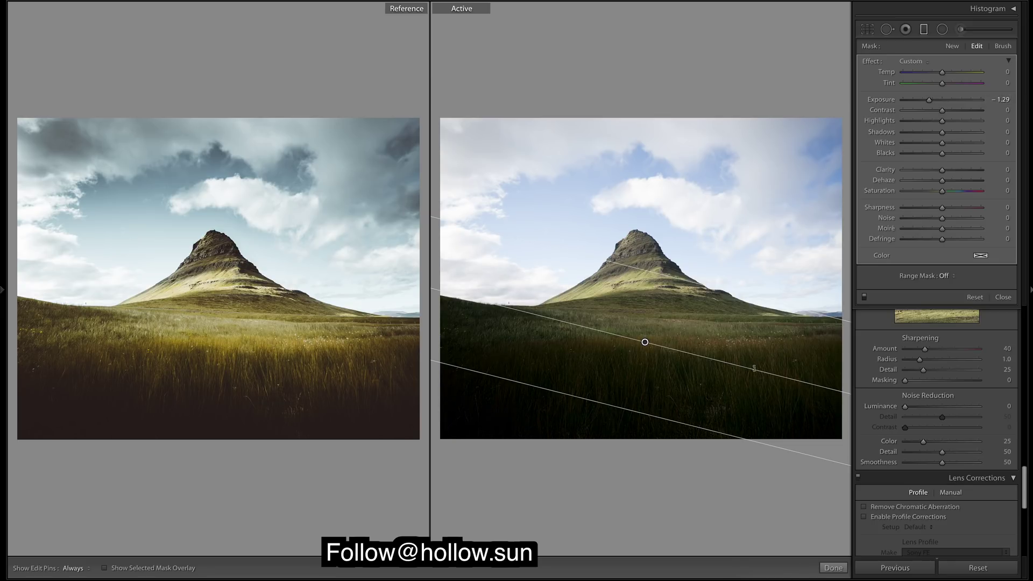
Lower, narrow and flatten the angle of the foreground gradient, then finish it
mouse_move(754, 369)
left_mouse_down()
mouse_move(765, 357)
mouse_move(767, 367)
mouse_move(745, 371)
left_mouse_up()
left_click_drag(645, 343, 646, 377)
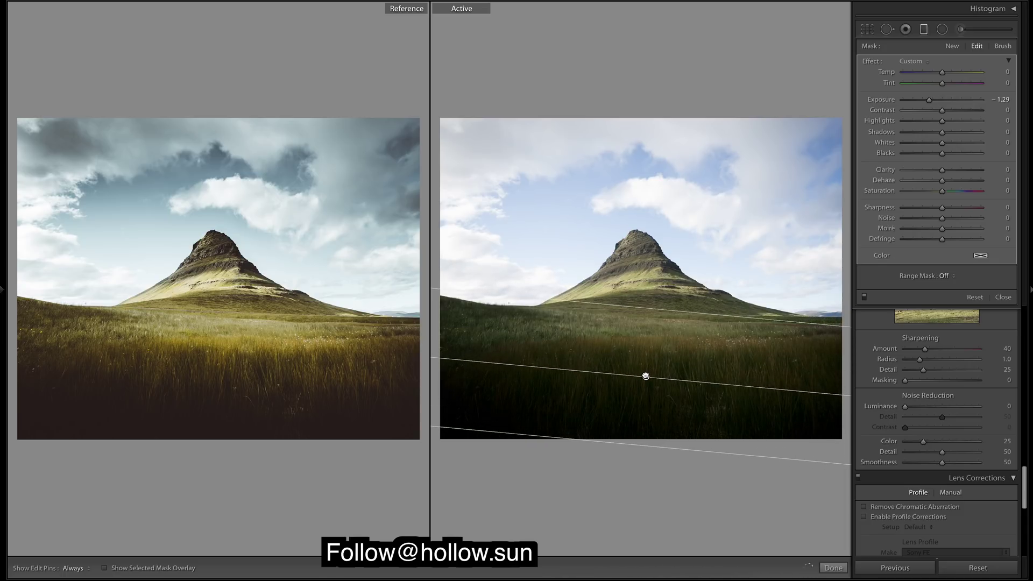
left_click_drag(662, 313, 660, 331)
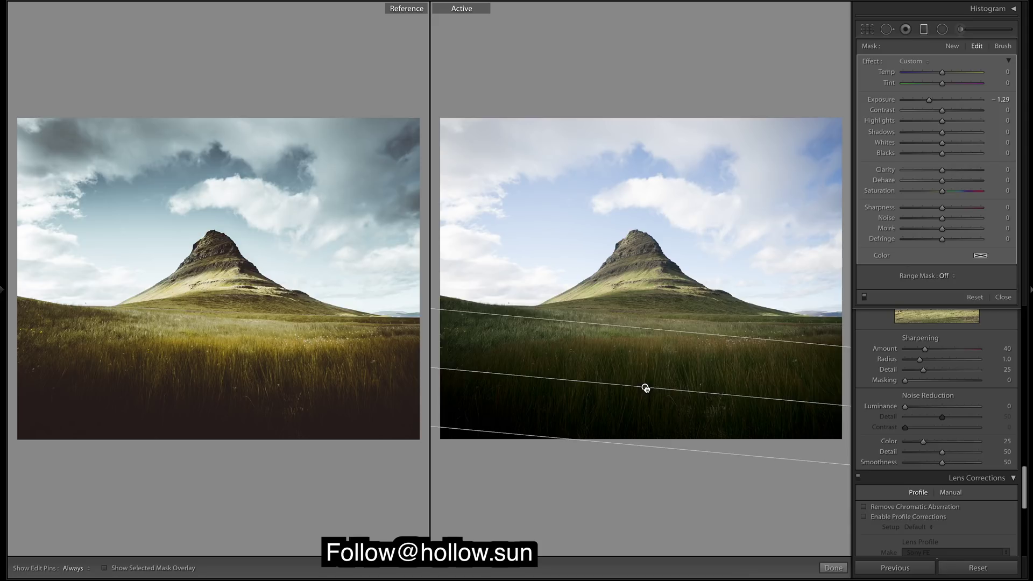
left_click_drag(641, 445, 643, 431)
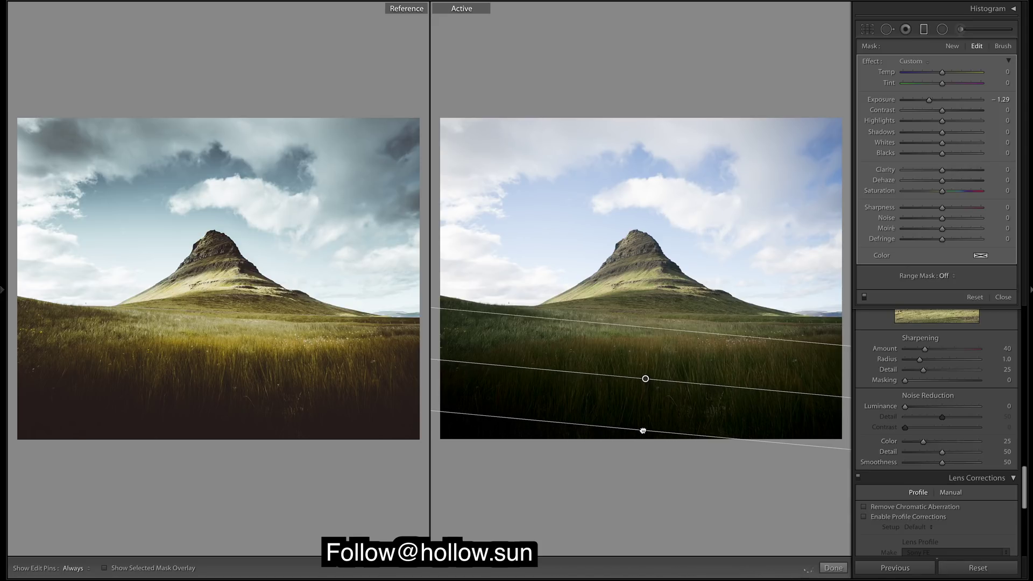
left_click_drag(645, 378, 645, 385)
left_click_drag(660, 339, 658, 354)
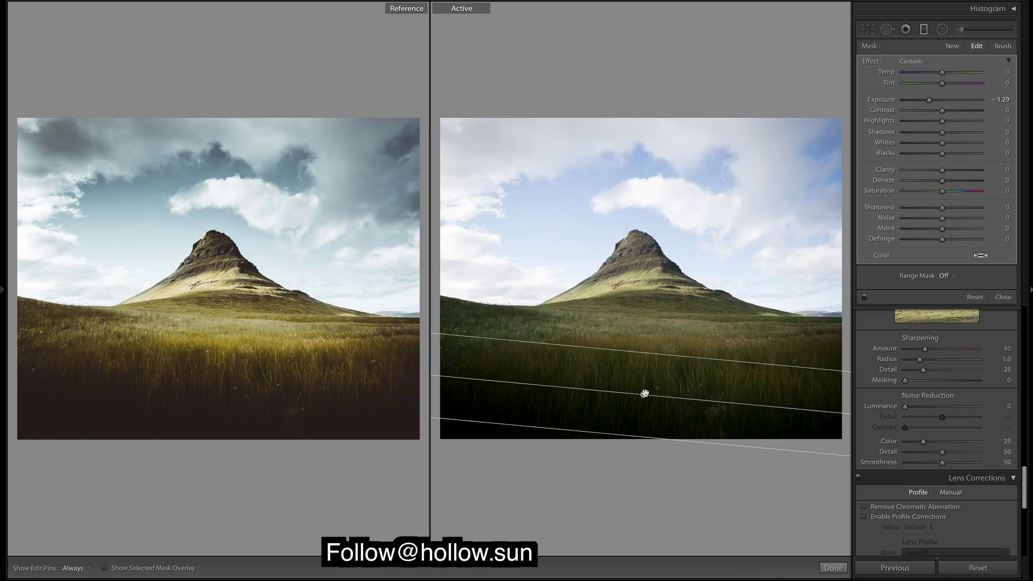
left_click_drag(754, 403, 757, 401)
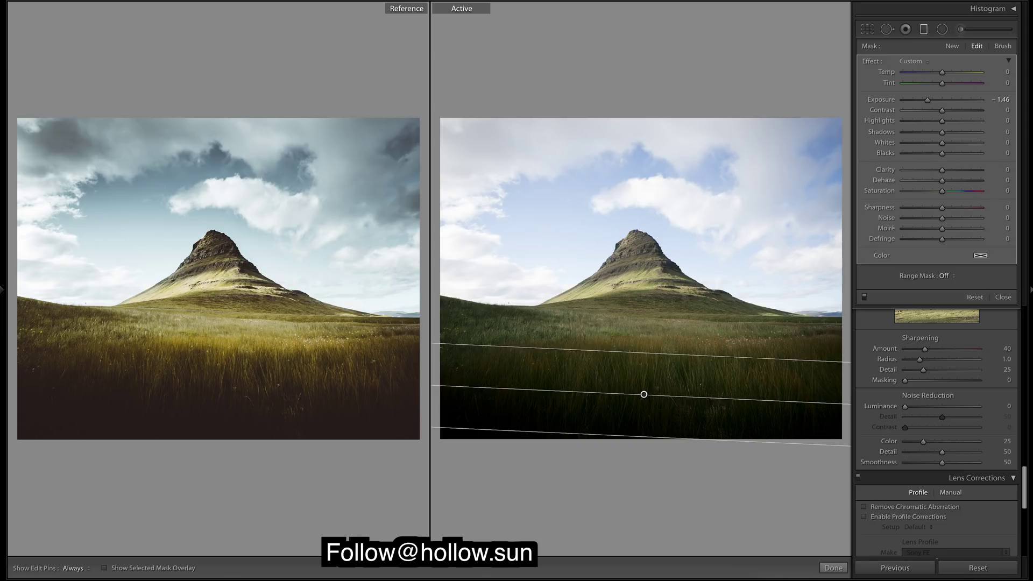
left_click(833, 568)
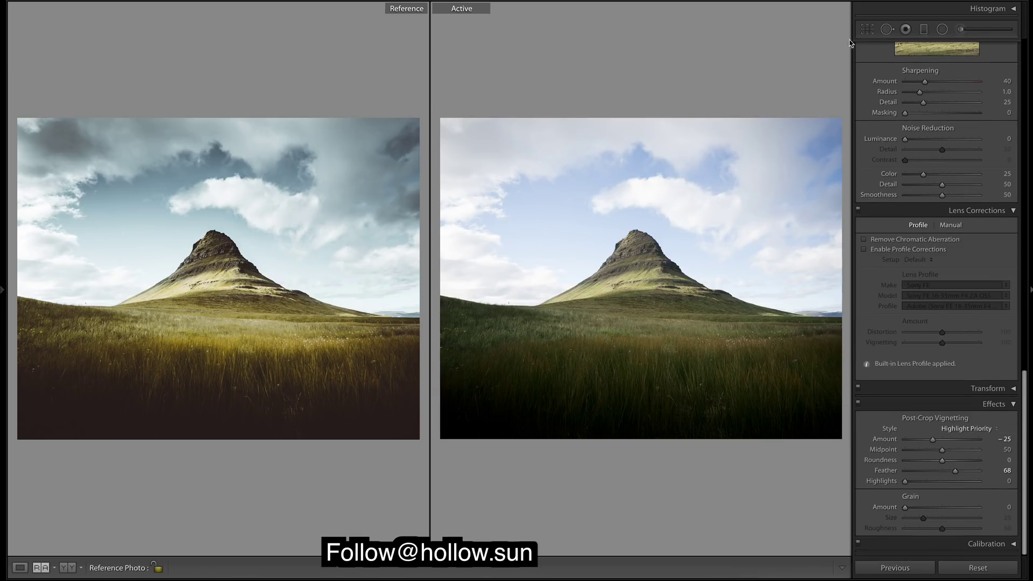
Lay a new graduated filter down over the sky at a shallow angle and narrow it
left_click(926, 30)
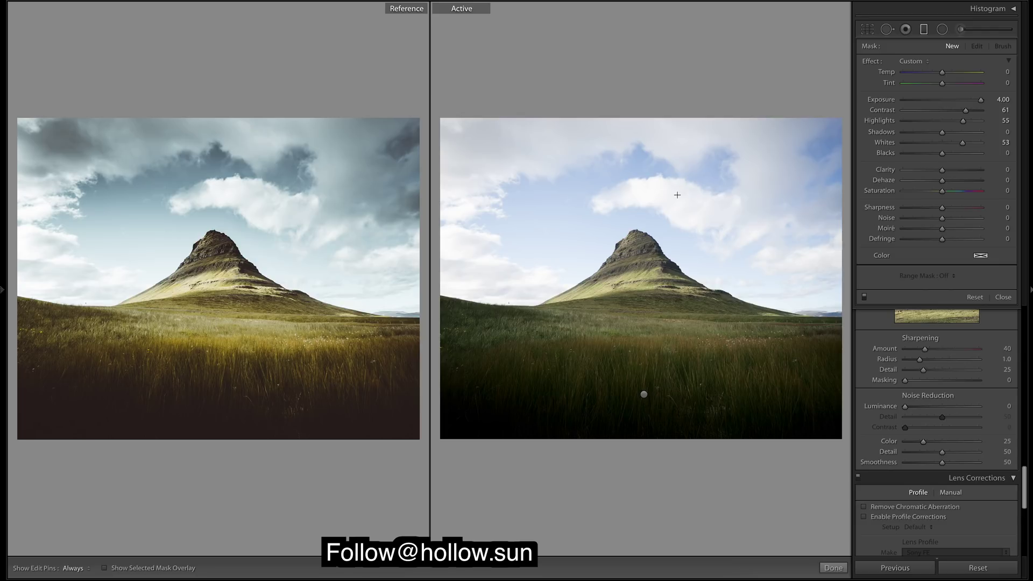
left_click_drag(684, 184, 755, 334)
left_click_drag(783, 269, 789, 268)
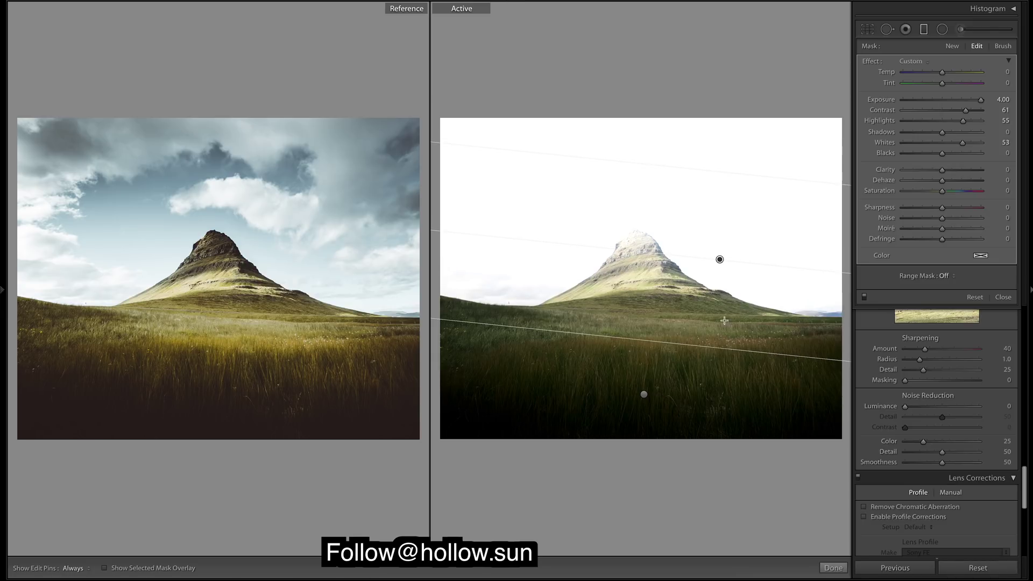
left_click_drag(705, 344, 710, 331)
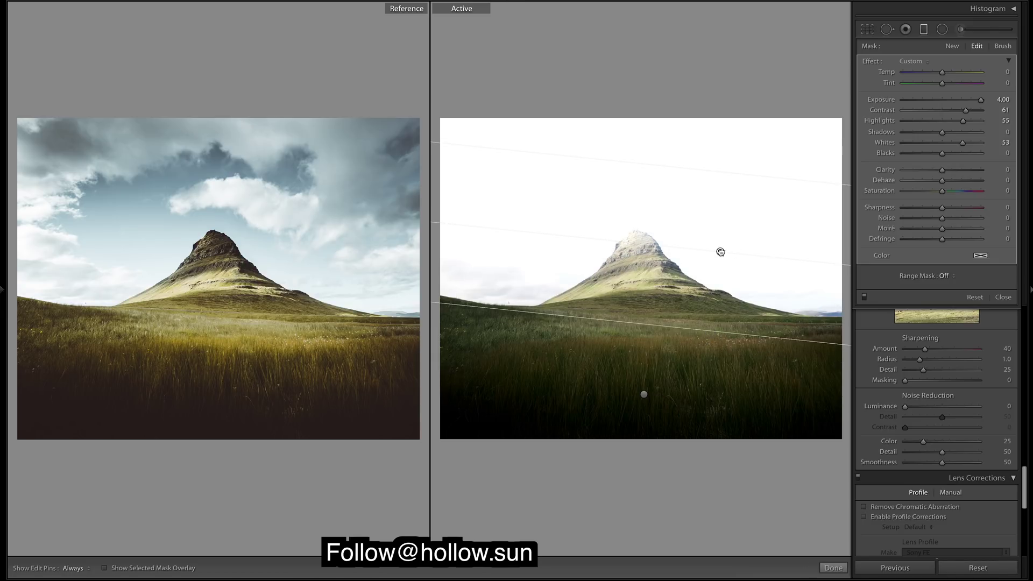
left_click_drag(721, 252, 700, 263)
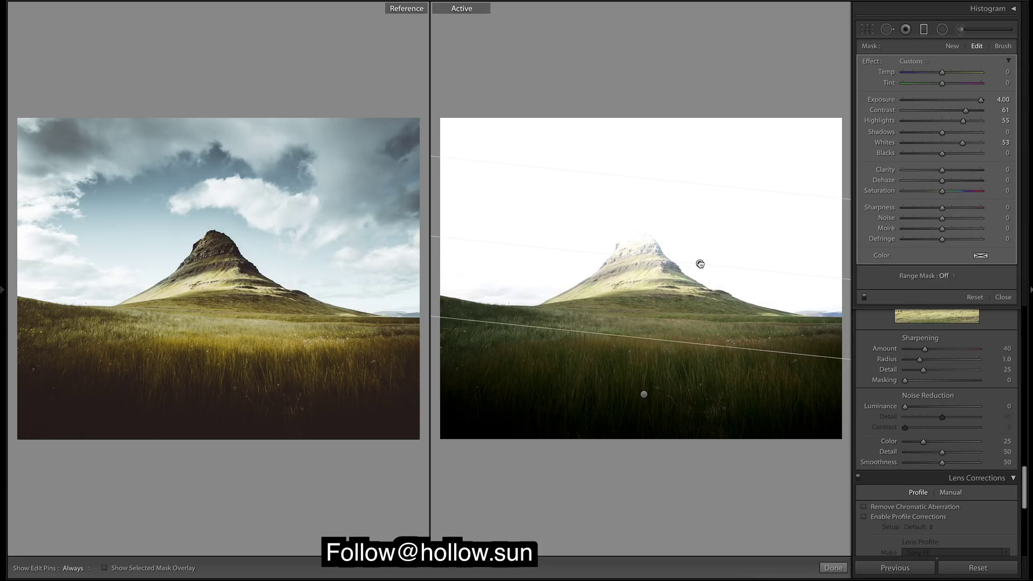
Reset the sky filter's effects, set Exposure -0.99 and Clarity 100, then finish it
double_click(870, 61)
left_click(919, 100)
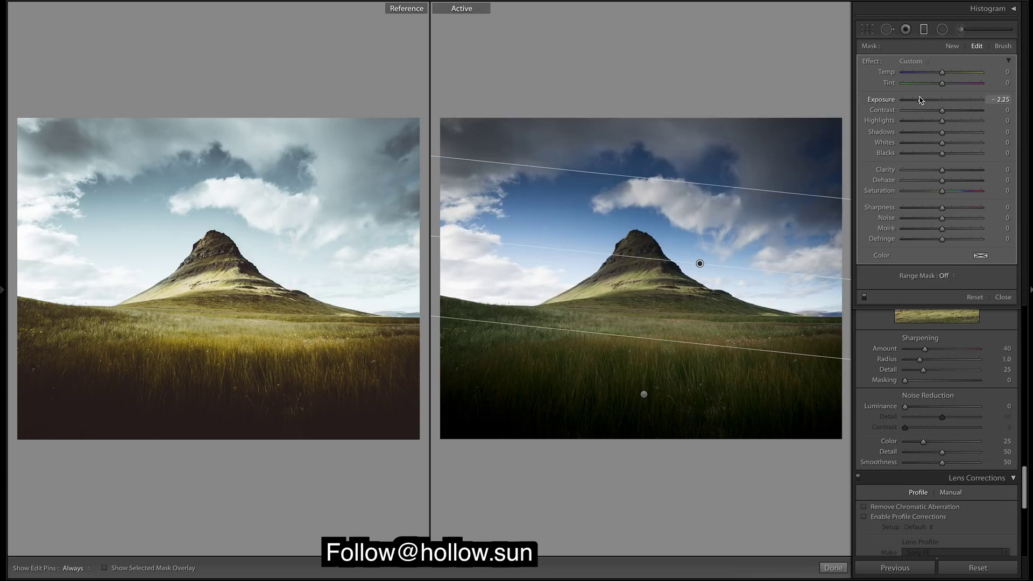
left_click_drag(920, 99, 933, 102)
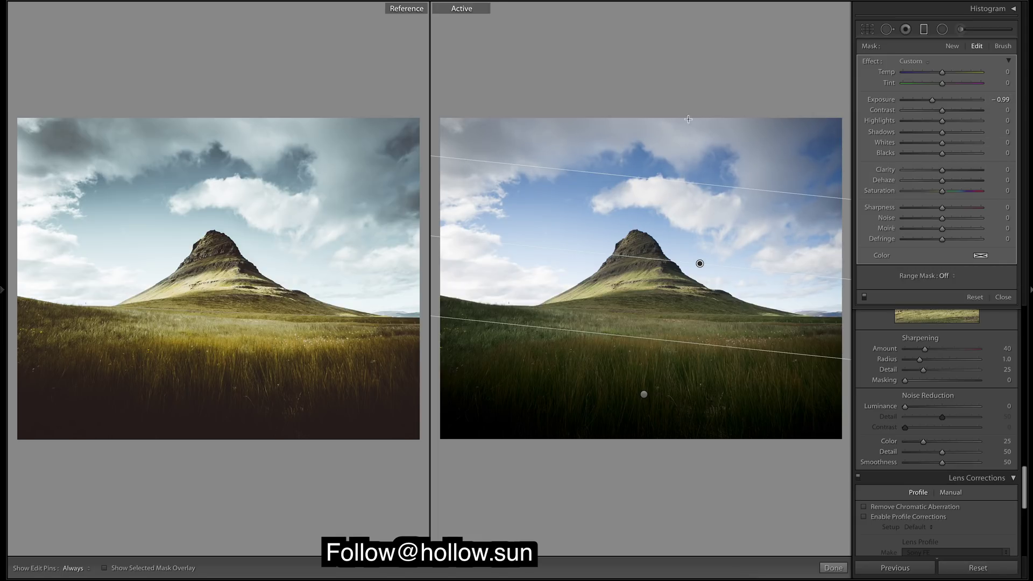
left_click_drag(942, 169, 960, 171)
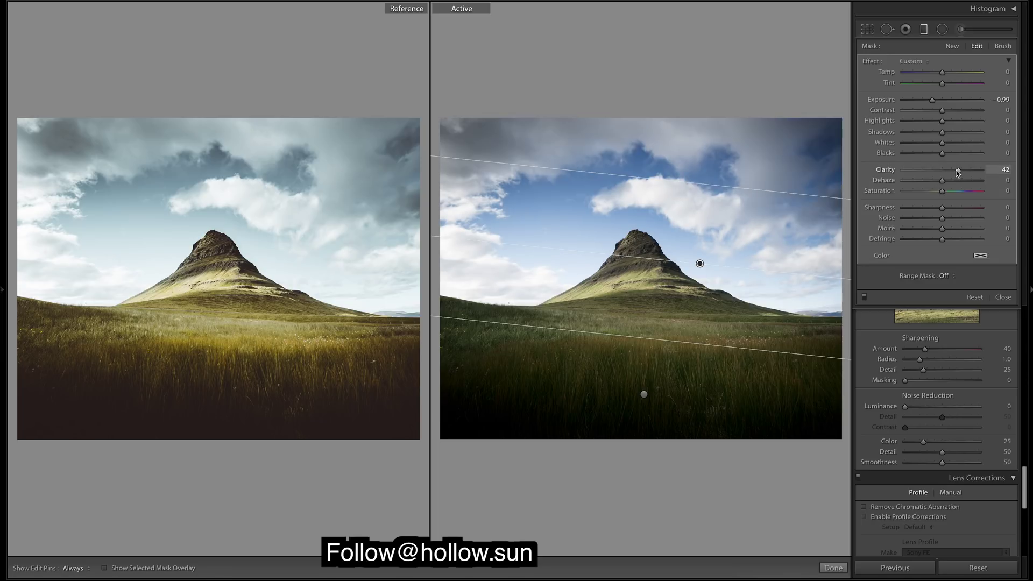
left_click_drag(959, 172, 1005, 171)
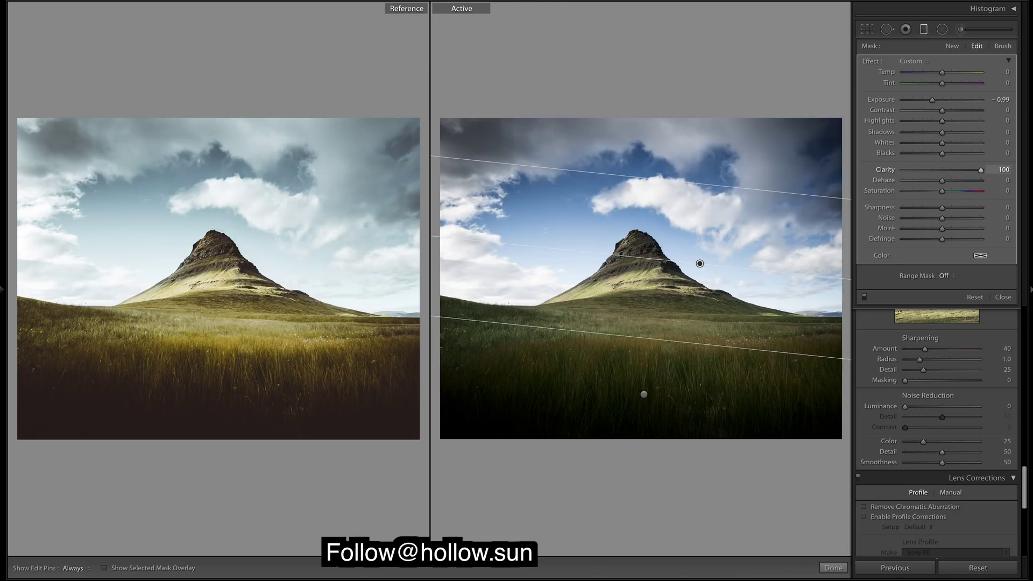
left_click(831, 568)
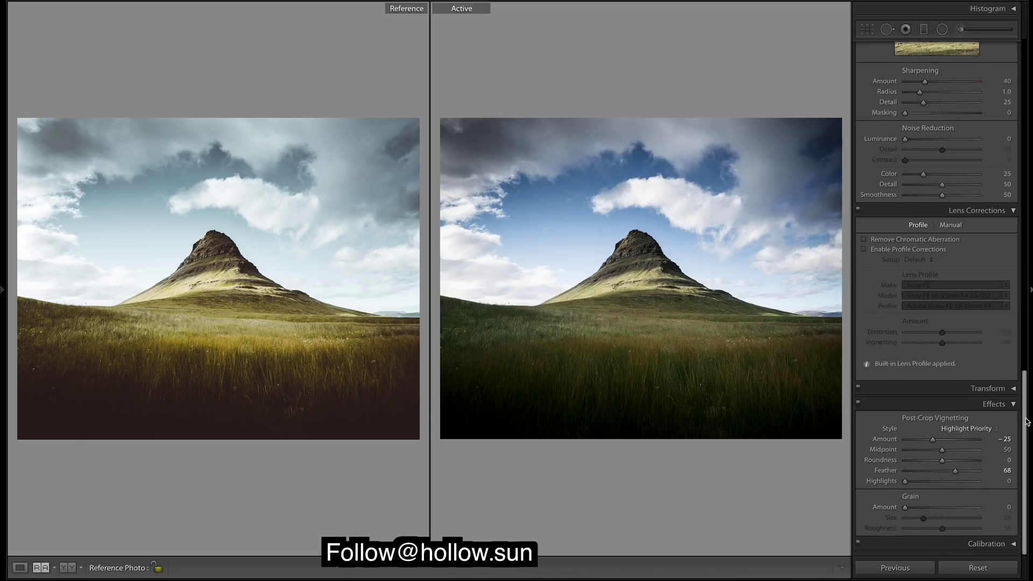
In the Basic panel, pull Highlights to -75, lift Shadows to +43, Whites to +17 and Blacks to +23
scroll(1028, 422, "up", 15)
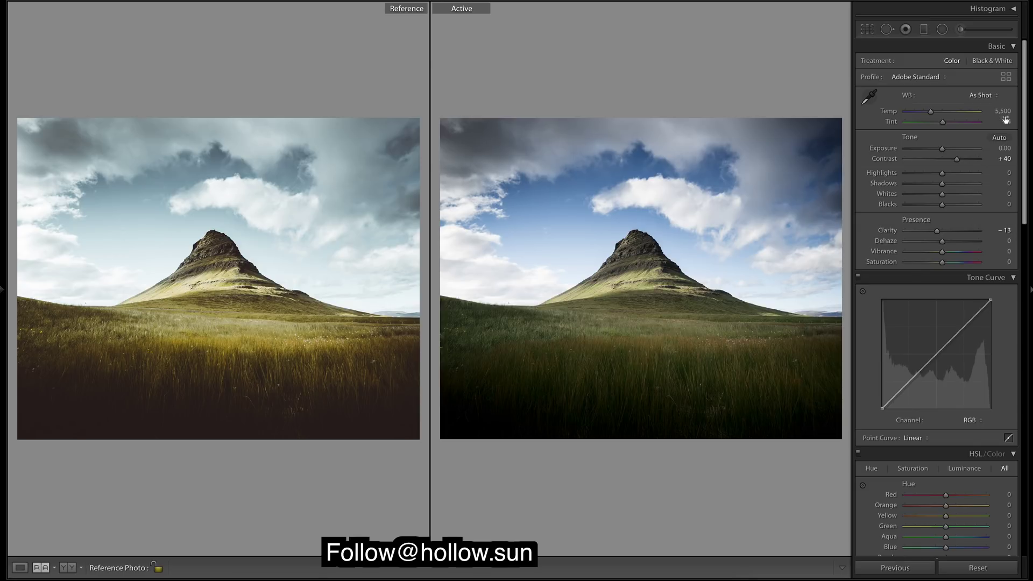
mouse_move(888, 2)
left_click_drag(952, 185, 920, 174)
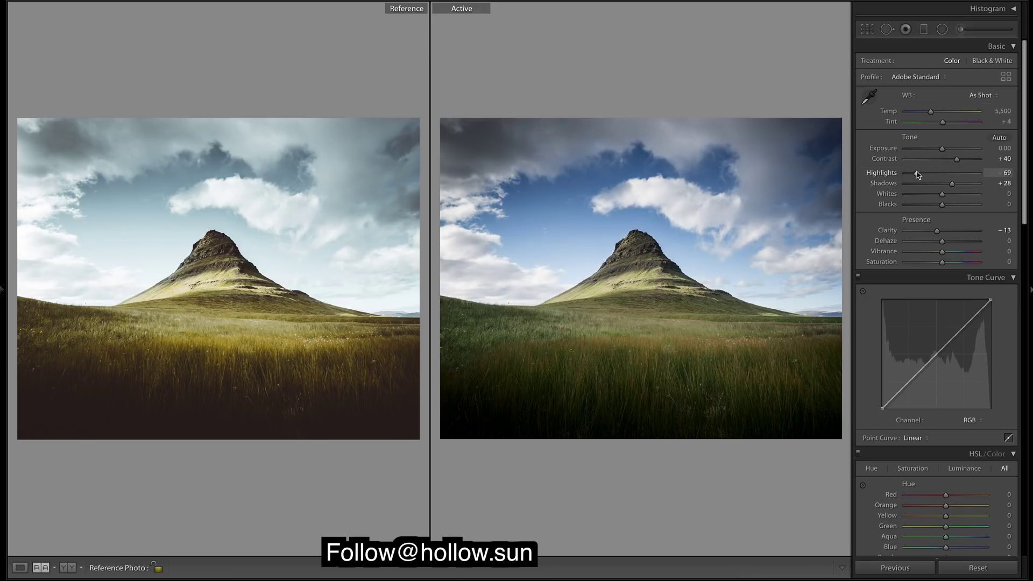
left_click_drag(918, 175, 916, 175)
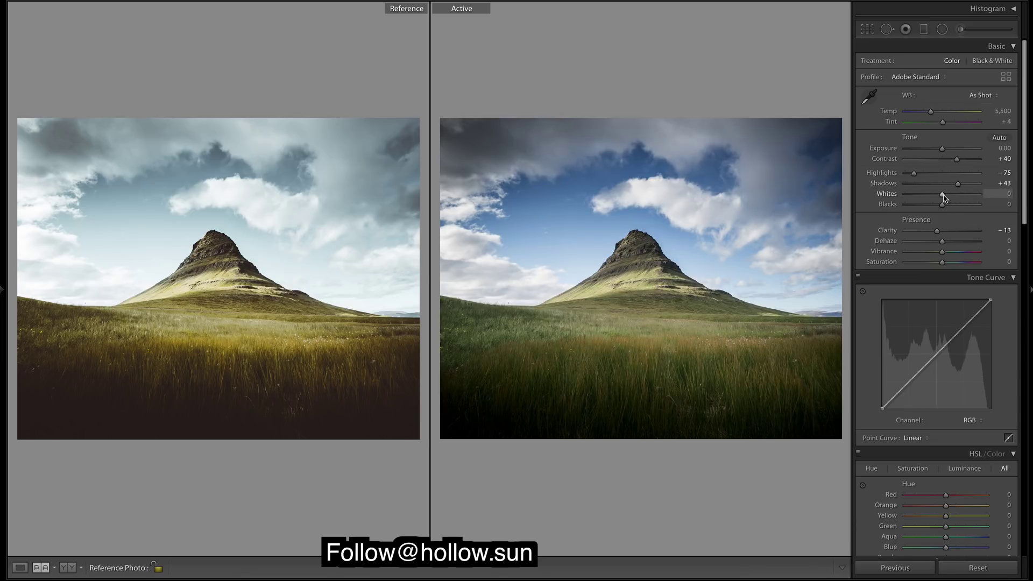
left_click_drag(942, 194, 947, 205)
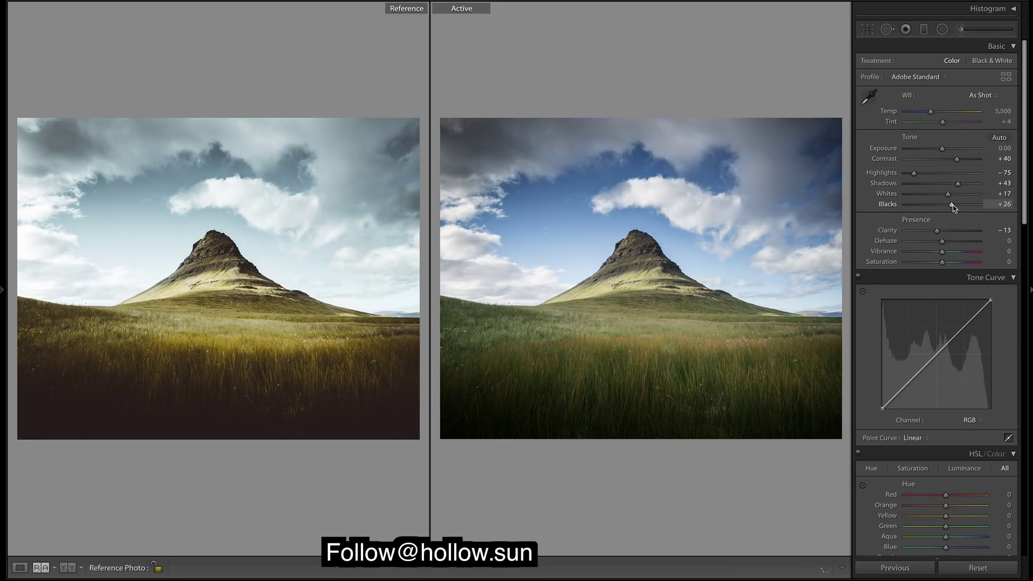
left_click_drag(954, 205, 953, 206)
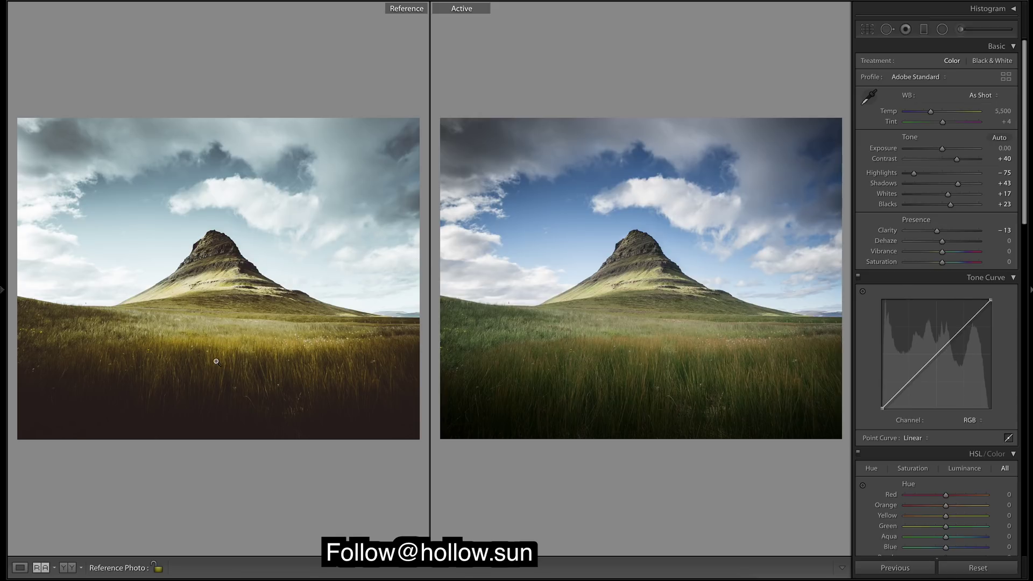
Shape the Red channel curve: lower its shadows, raise its midtones and add an upper point
left_click(970, 420)
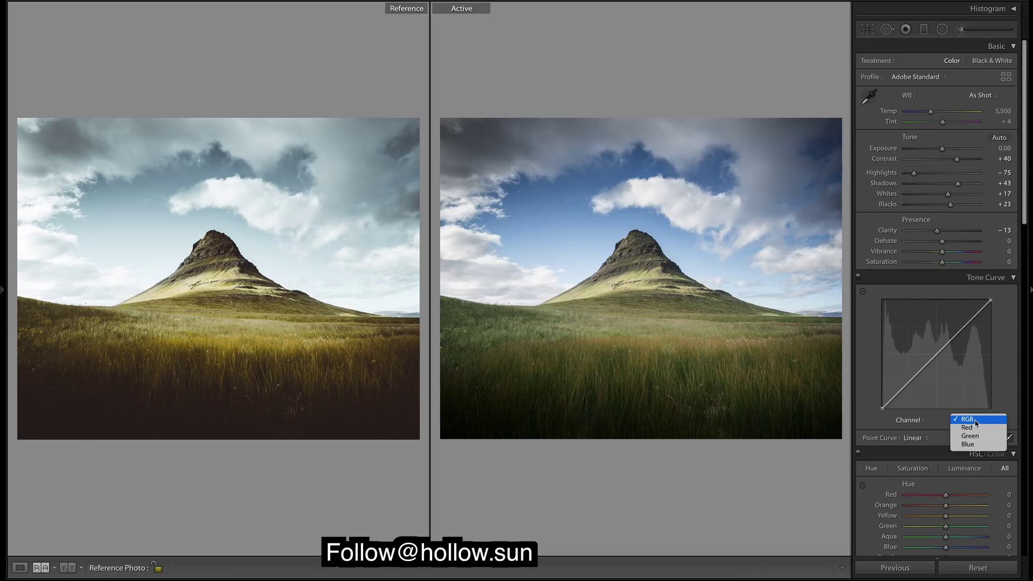
left_click(968, 424)
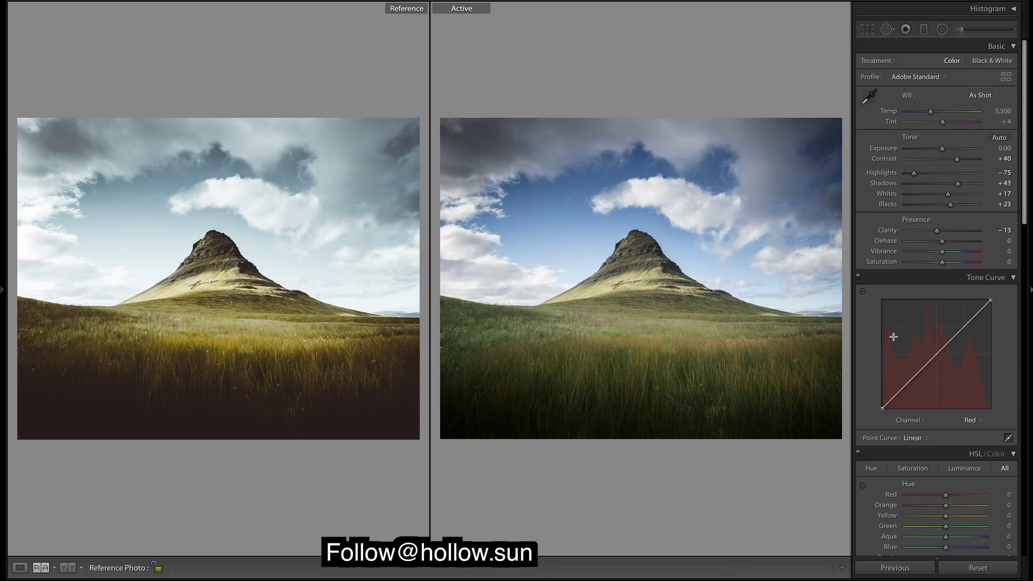
left_click_drag(902, 390, 902, 403)
left_click_drag(932, 370, 933, 356)
left_click(963, 324)
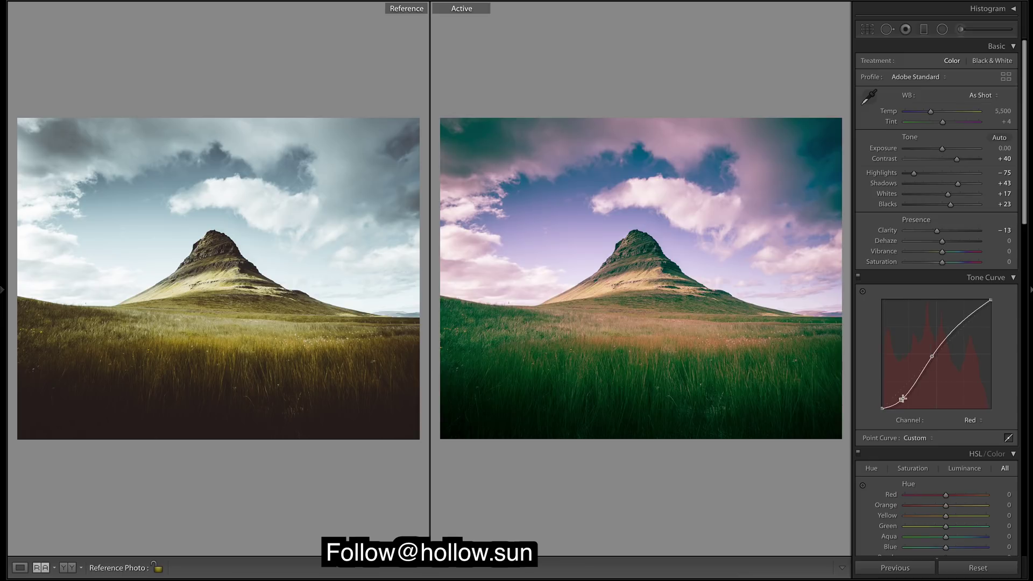
left_click_drag(964, 326, 960, 325)
Reshape the Green and Blue channel curves, lowering their shadows and adding upper points
left_click(970, 420)
left_click(970, 430)
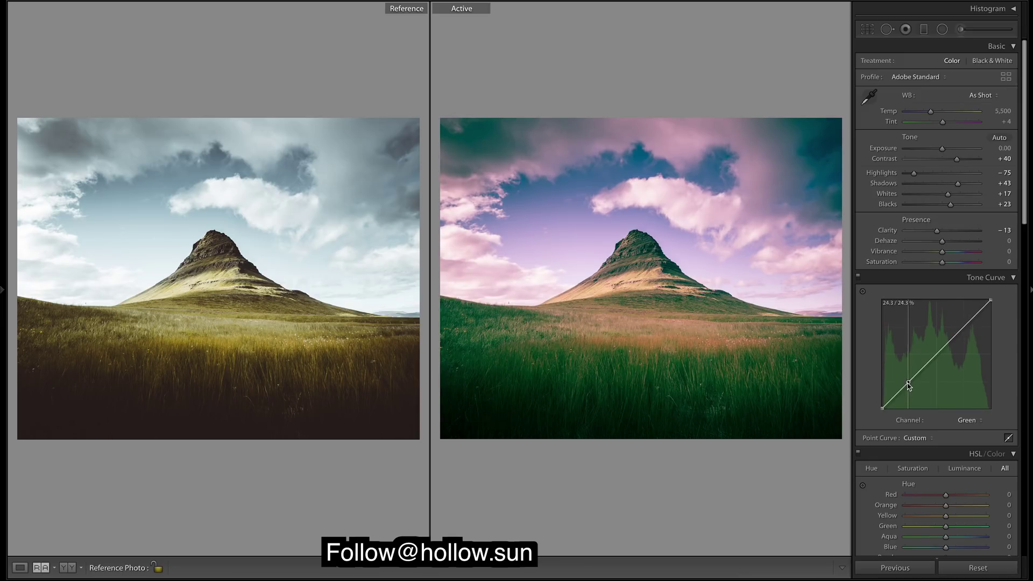
left_click_drag(904, 387, 960, 323)
left_click_drag(968, 420, 968, 431)
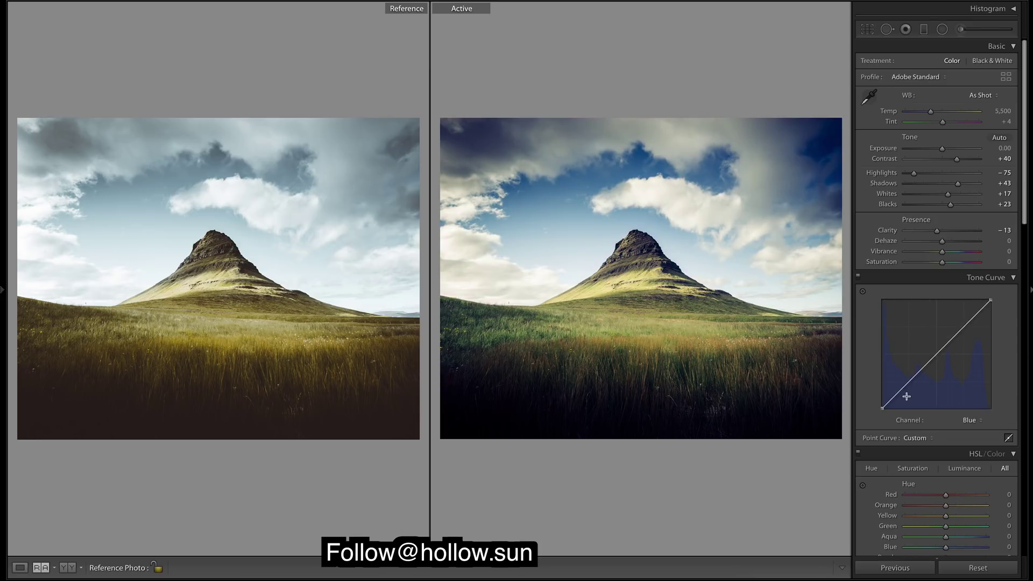
left_click_drag(906, 396, 932, 356)
left_click_drag(958, 325, 961, 325)
Lift the black point on the RGB curve for faded shadows
left_click(972, 420)
left_click(967, 388)
left_click_drag(883, 408, 958, 335)
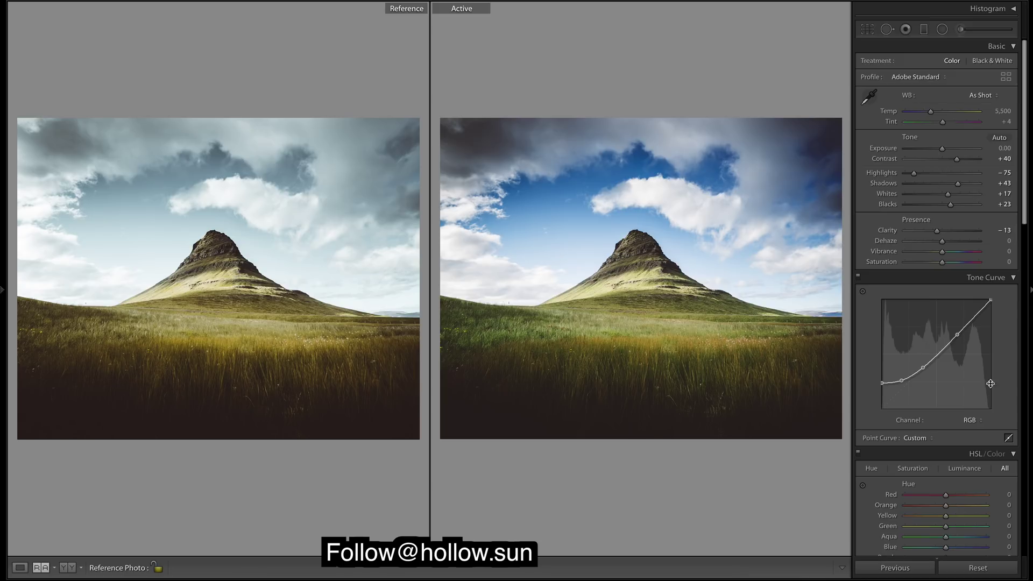
Toggle the Tone Curve off and on to compare its effect
left_click(859, 276)
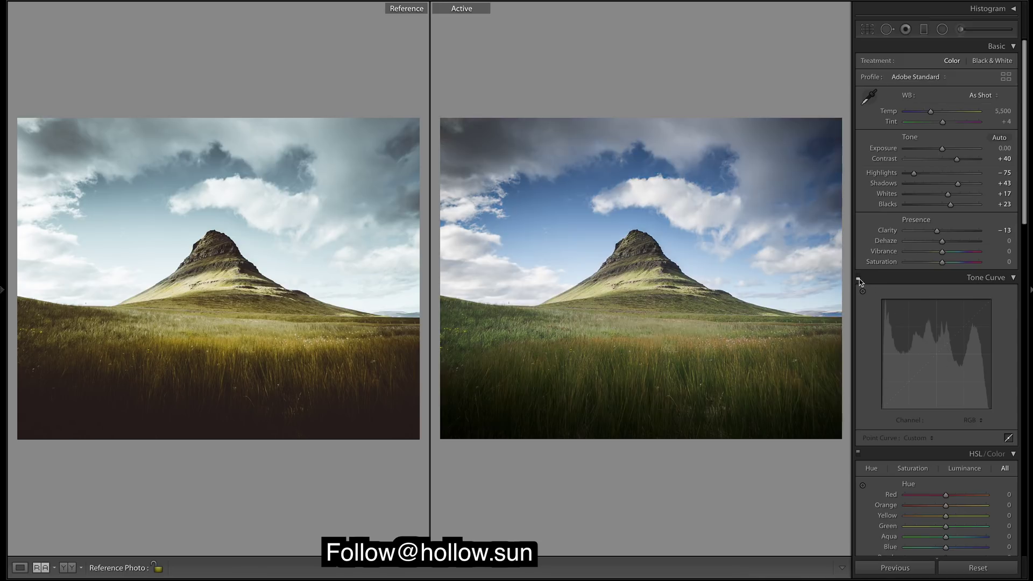
left_click(859, 279)
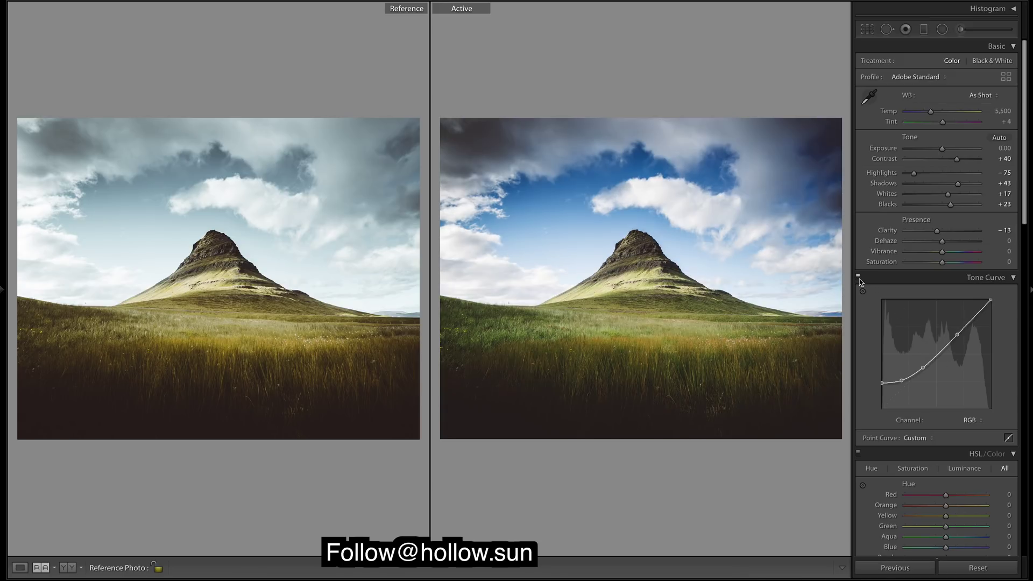
left_click(859, 279)
left_click(860, 279)
Check the Red channel curve, then flatten the RGB tone curve to a straight line
left_click(969, 420)
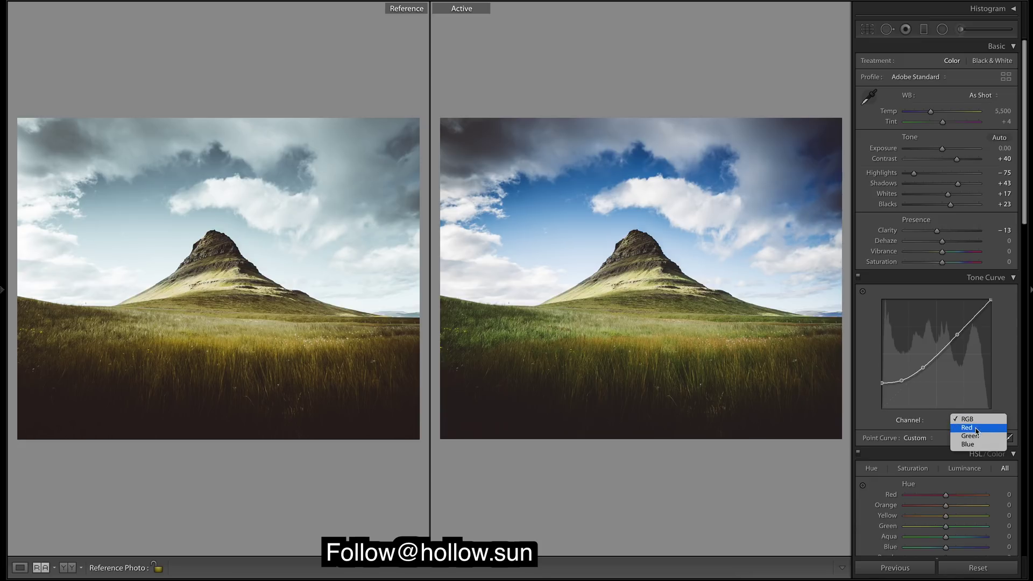
left_click(977, 431)
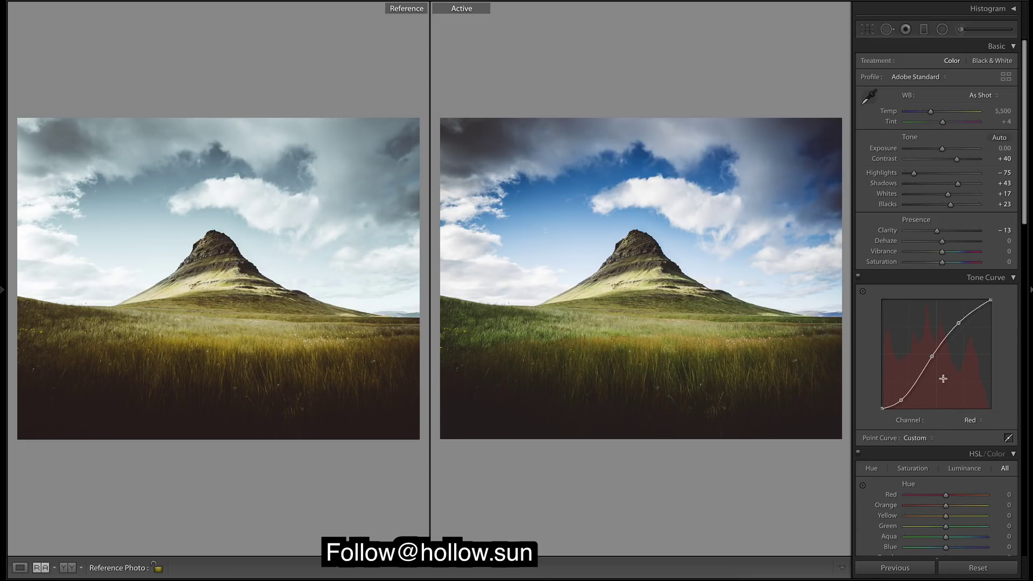
left_click(971, 420)
left_click(963, 407)
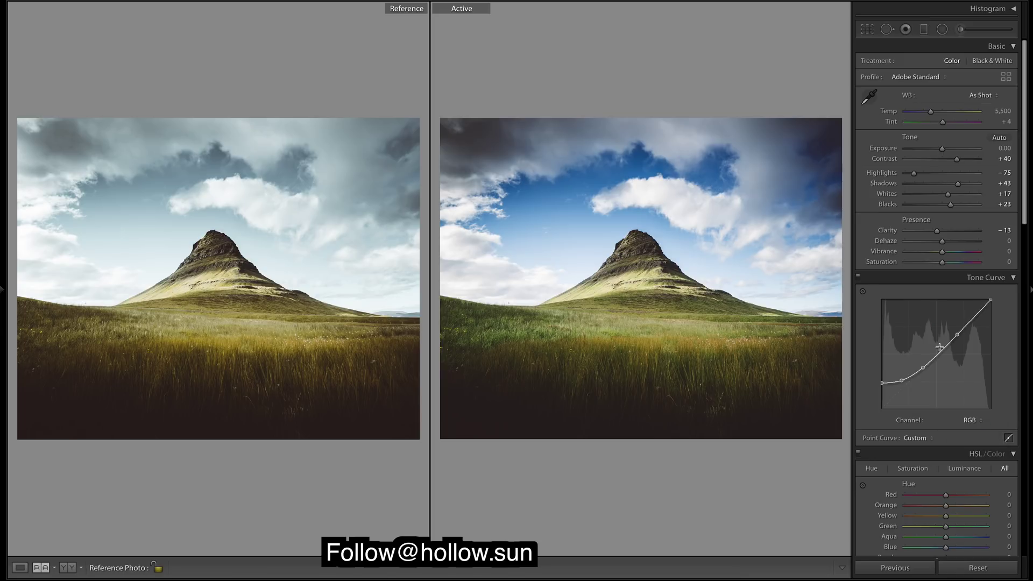
right_click(944, 344)
left_click(963, 341)
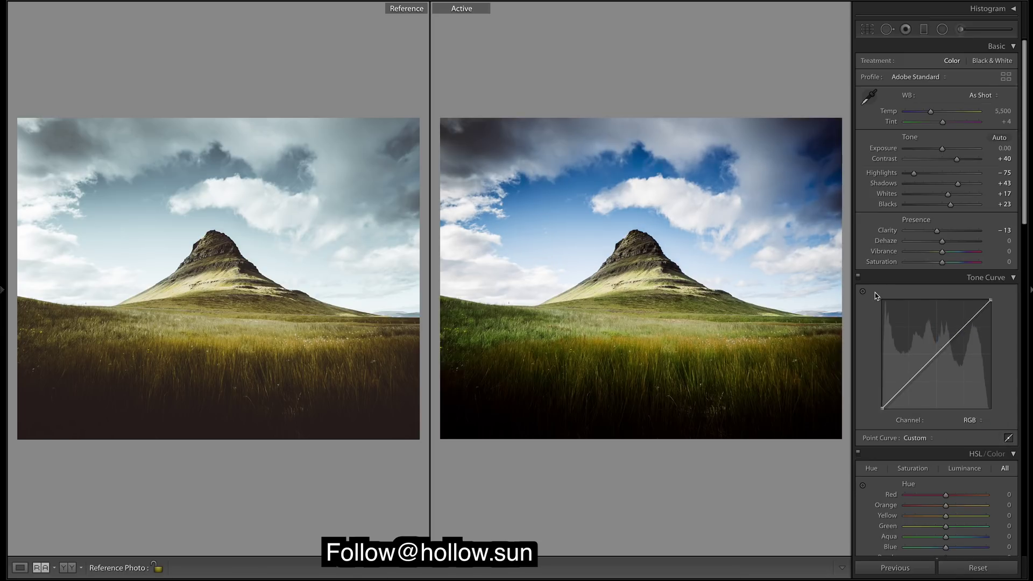
Compare the flattened curve, undo back to the S curve, and show the Red channel
left_click(859, 278)
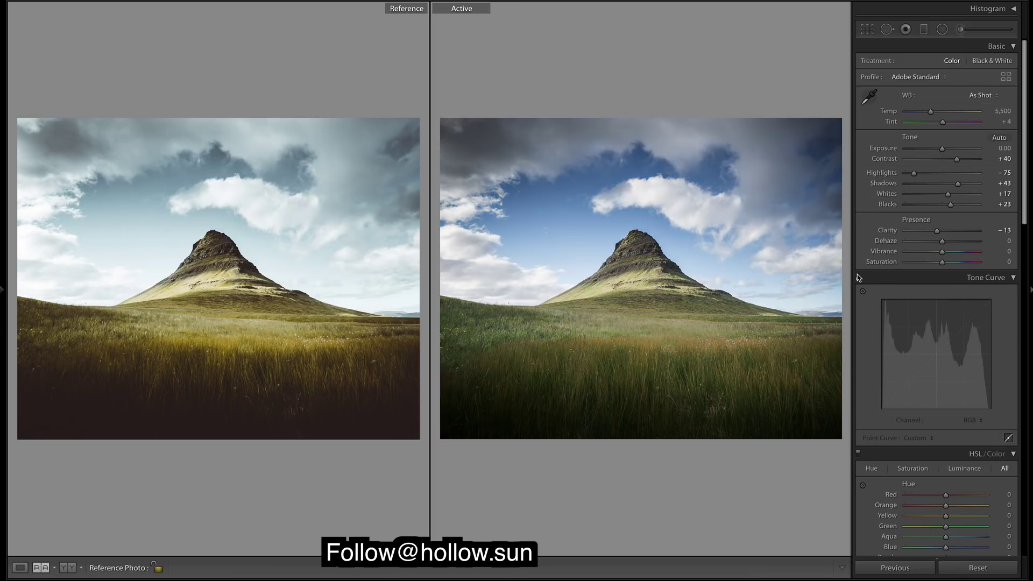
left_click(859, 278)
left_click(859, 278)
left_click(859, 278)
key("ctrl+z")
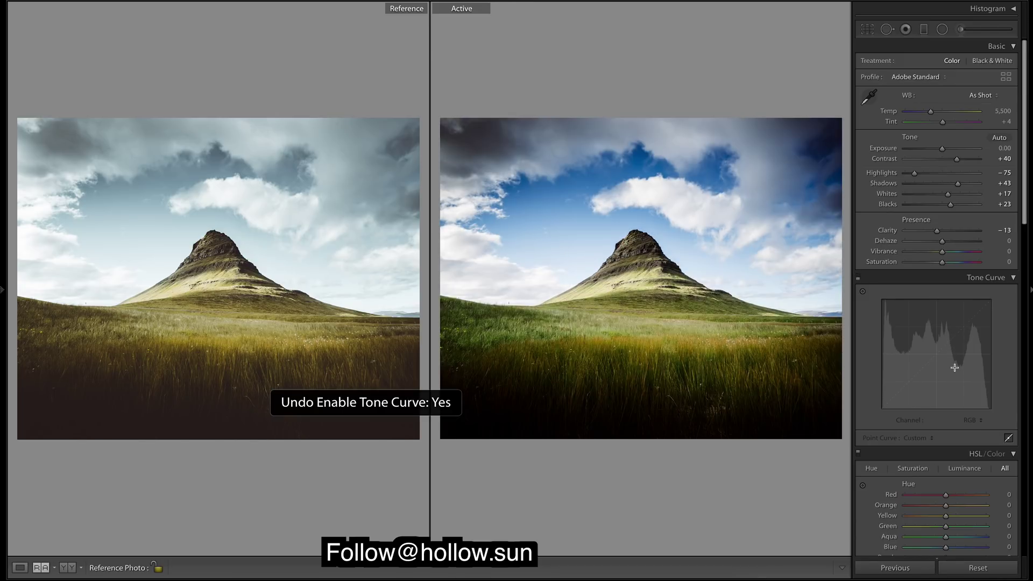
key("ctrl+z")
key("ctrl+z")
key("ctrl+z")
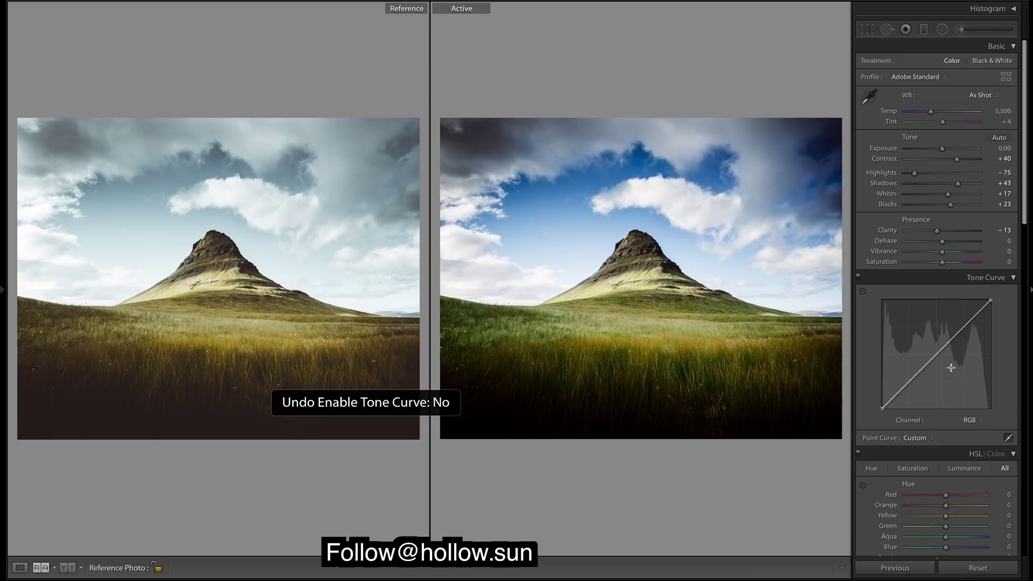
key("ctrl+z")
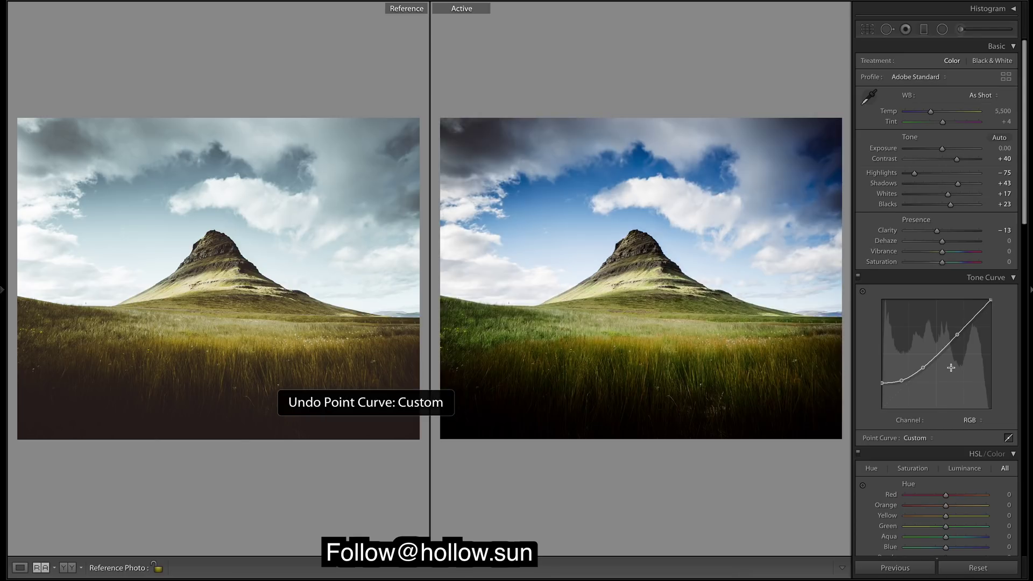
left_click(972, 420)
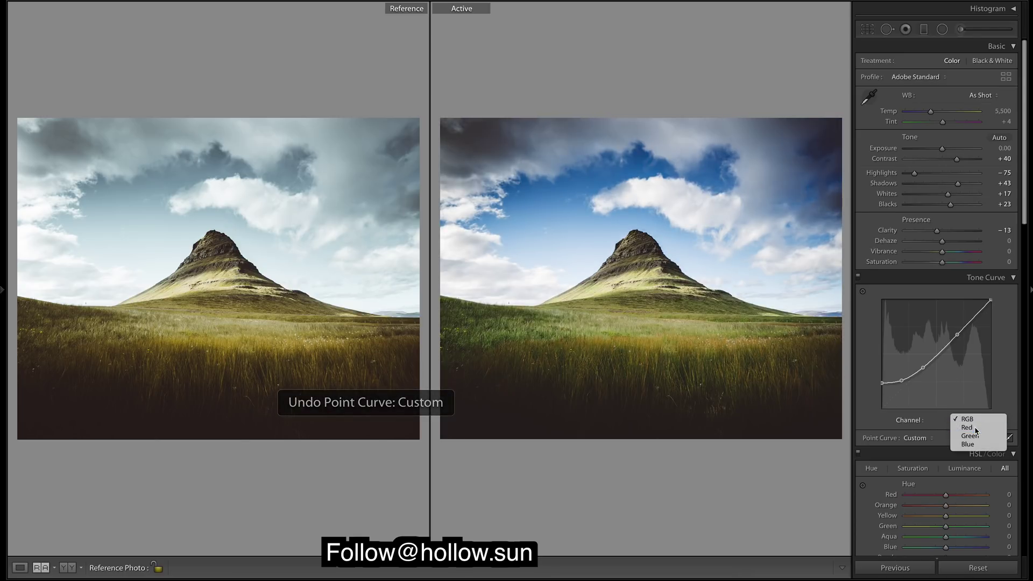
left_click(976, 427)
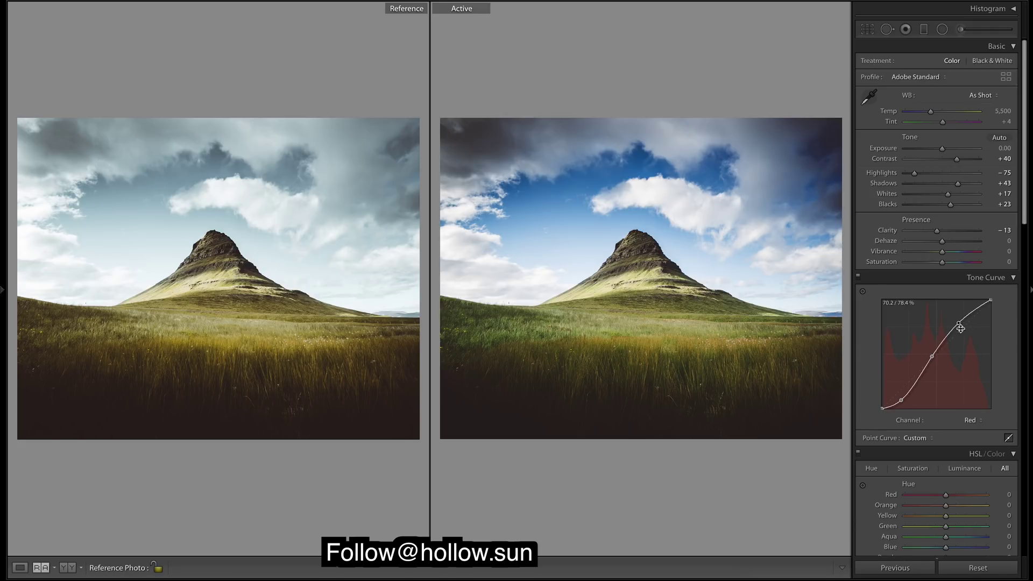
Inspect the Green and Blue channel curves, then return to the RGB curve
left_click(983, 420)
left_click(983, 429)
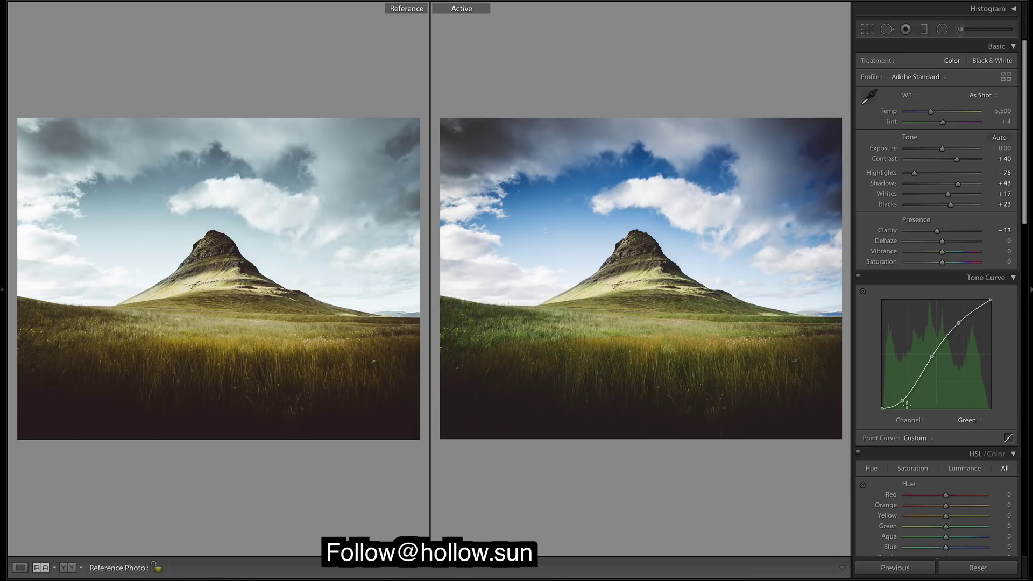
left_click(977, 422)
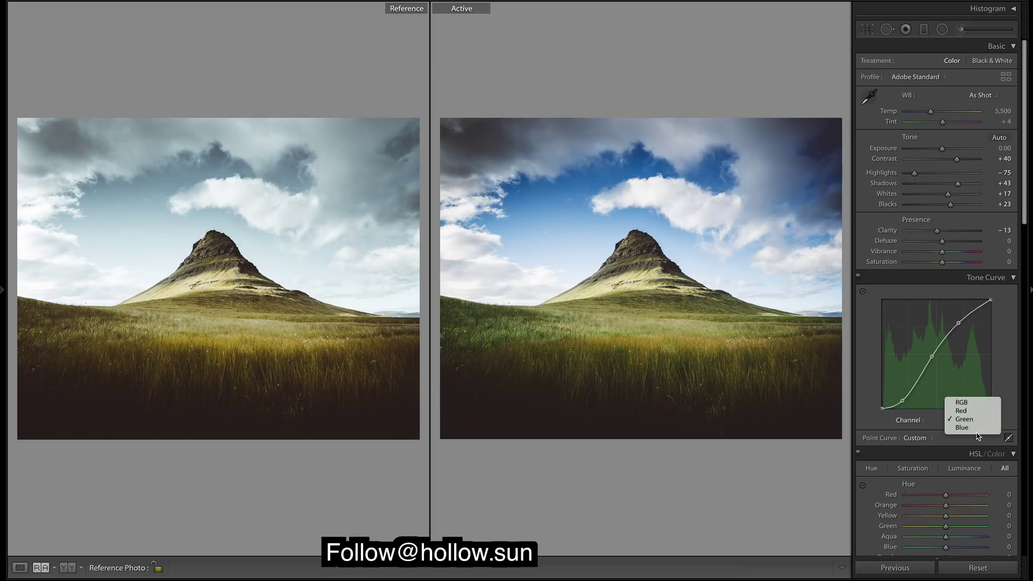
left_click(978, 428)
left_click(979, 422)
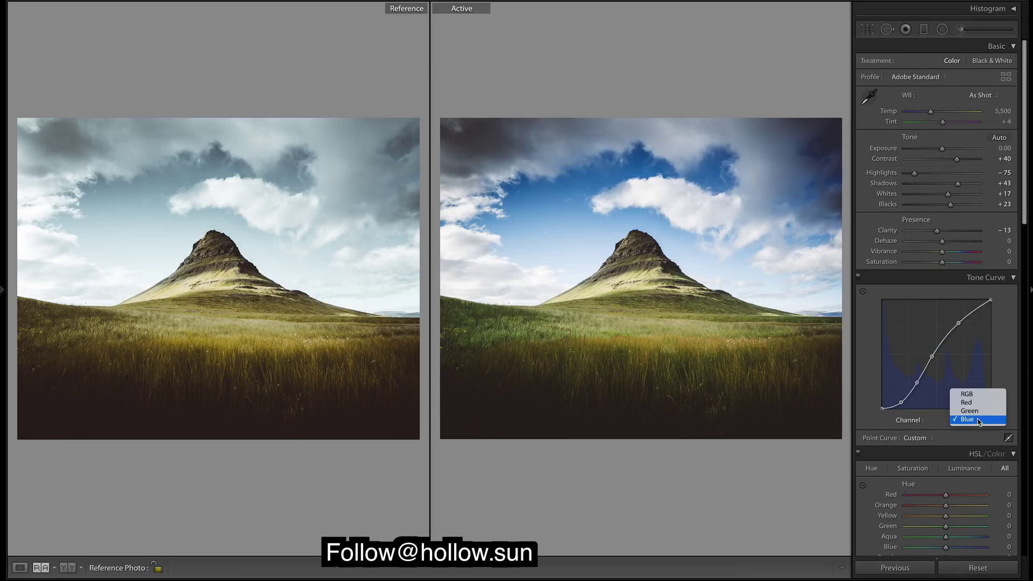
left_click(972, 395)
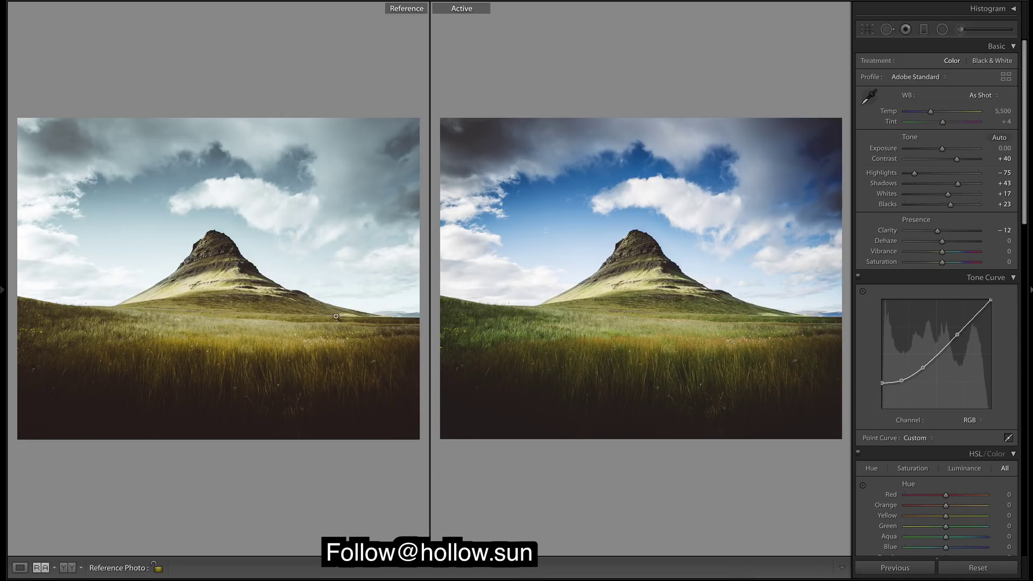
Try a shadow point on the Blue curve, undo it, and go back to the RGB curve
left_click(971, 419)
left_click(968, 444)
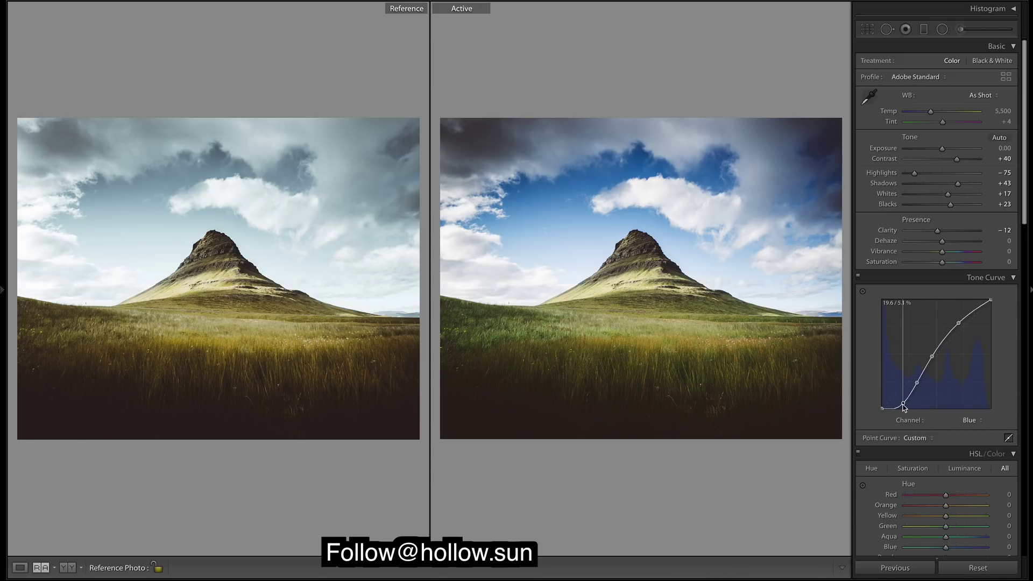
key("ctrl+z")
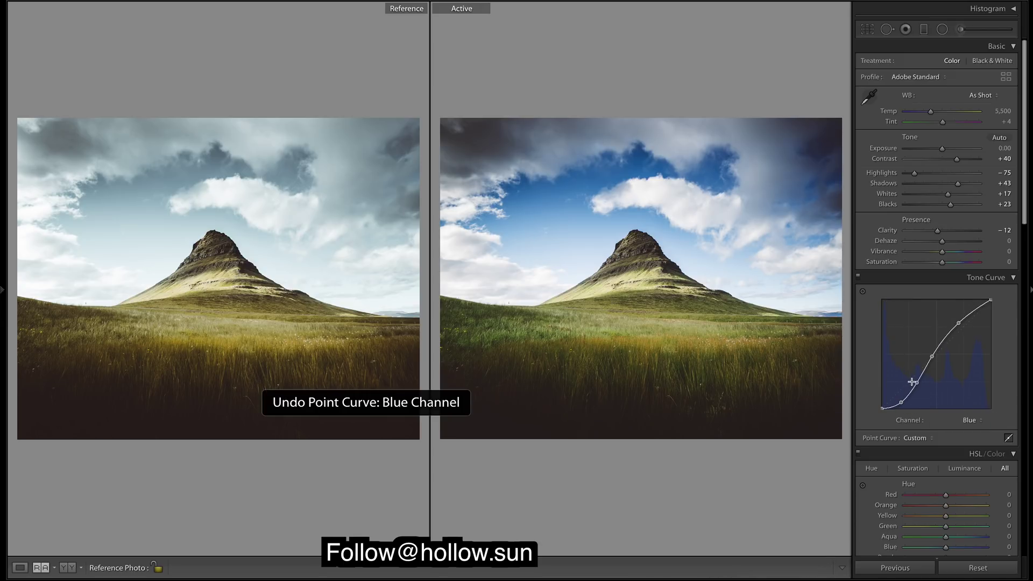
left_click_drag(915, 384, 920, 389)
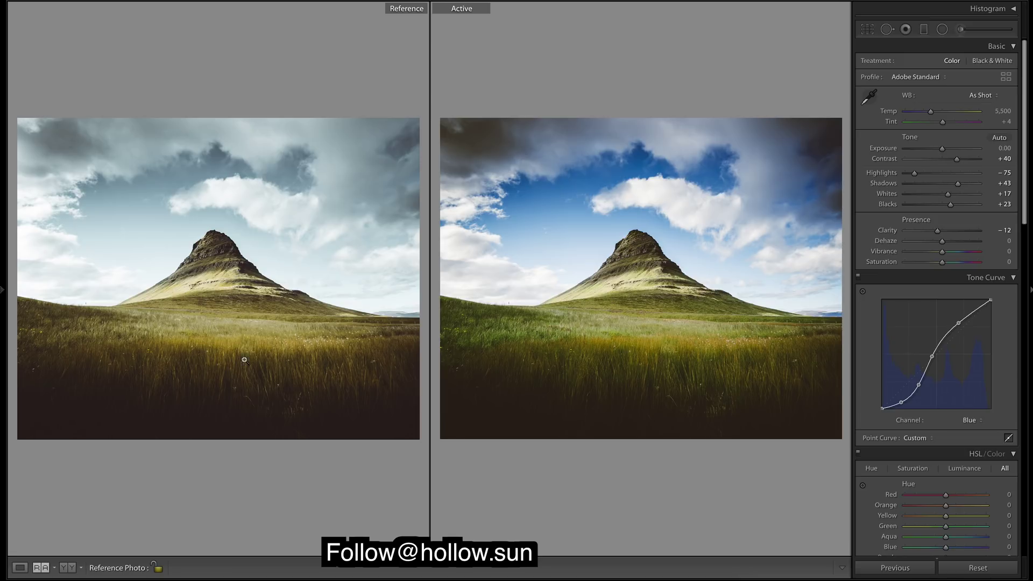
key("ctrl+z")
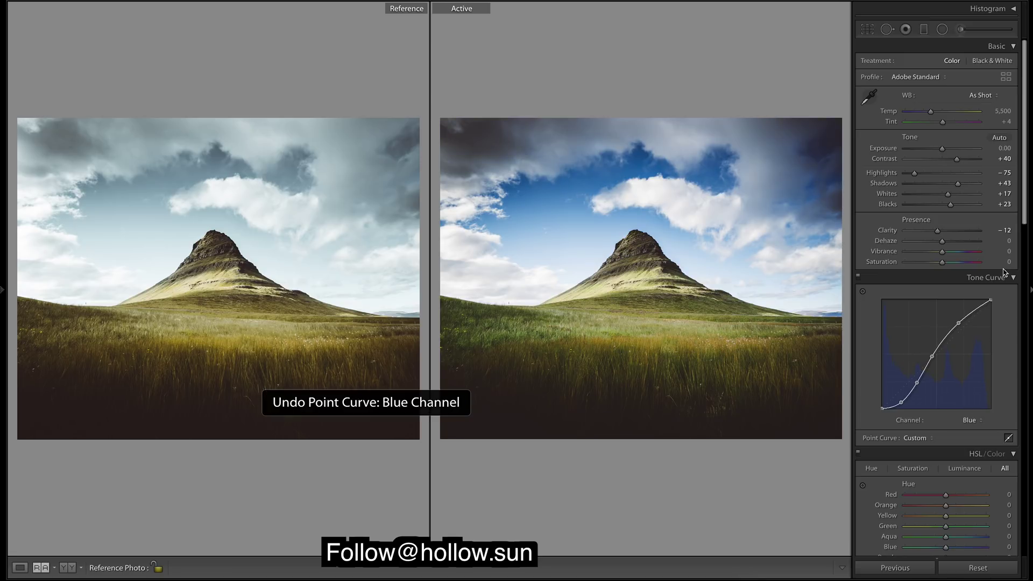
left_click(1014, 278)
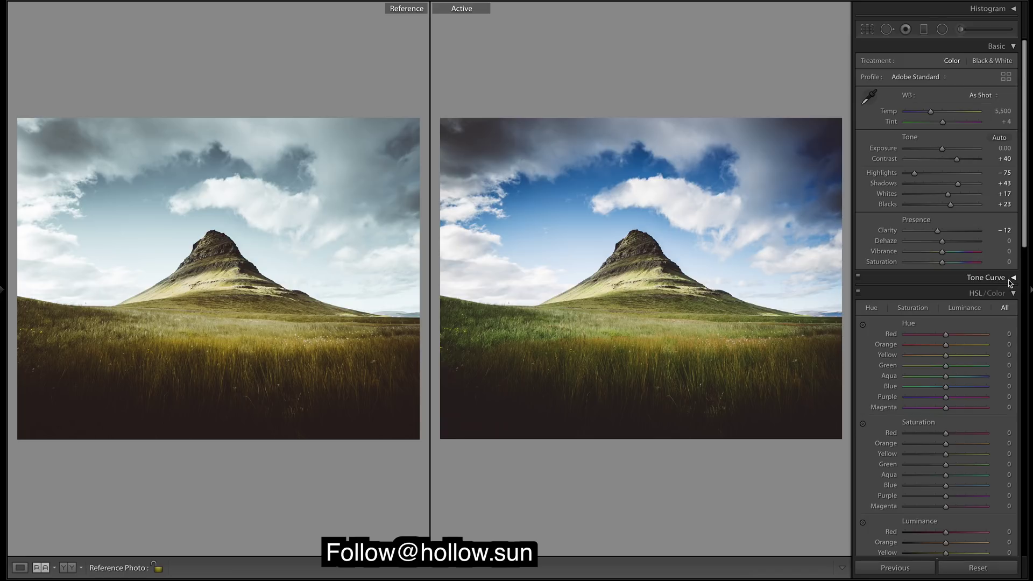
left_click(1014, 278)
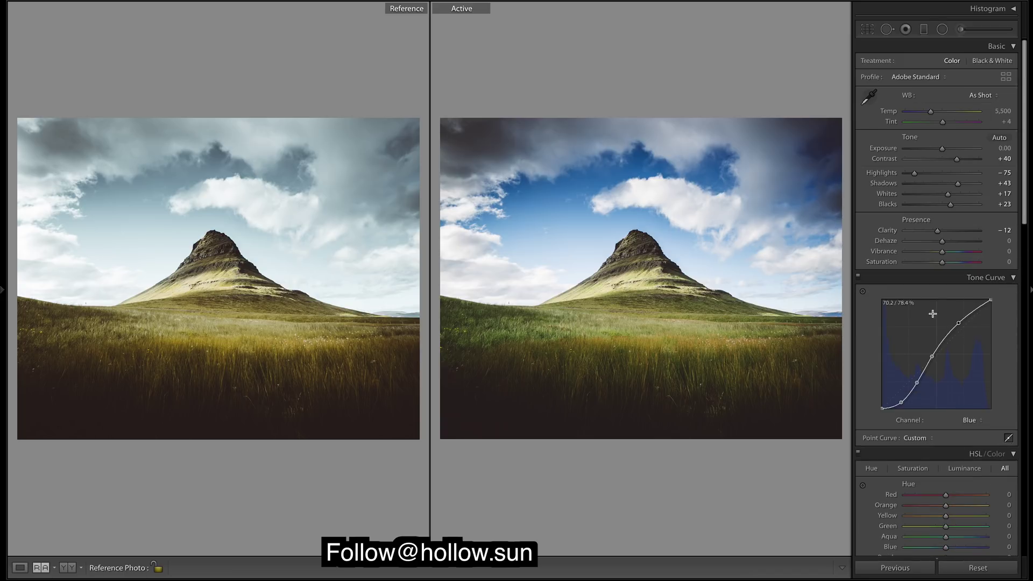
left_click(980, 421)
left_click(973, 392)
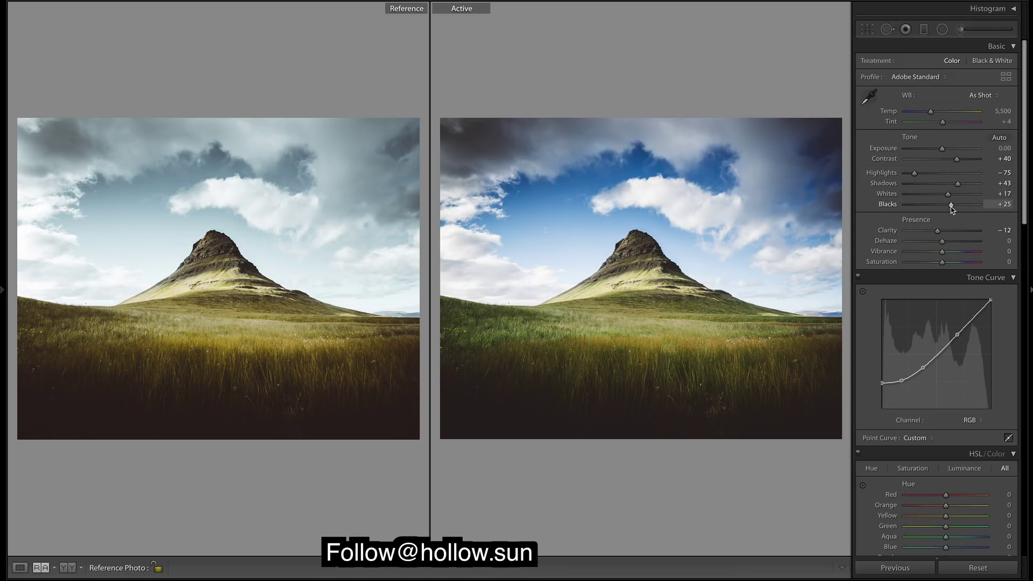
Set Blacks to +24 and Whites to +21
left_click_drag(951, 206, 951, 207)
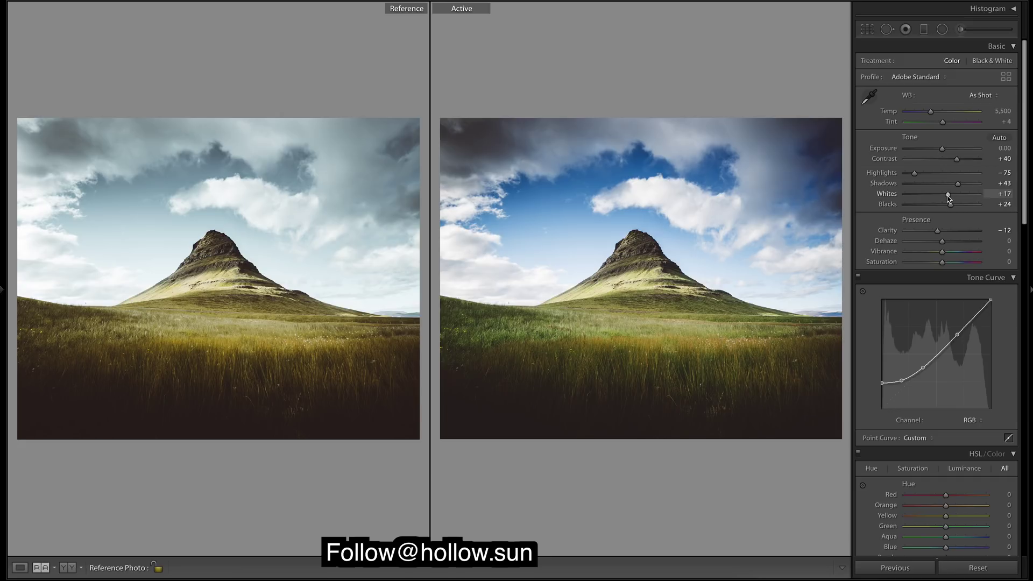
left_click_drag(947, 195, 948, 197)
left_click_drag(1024, 194, 1032, 373)
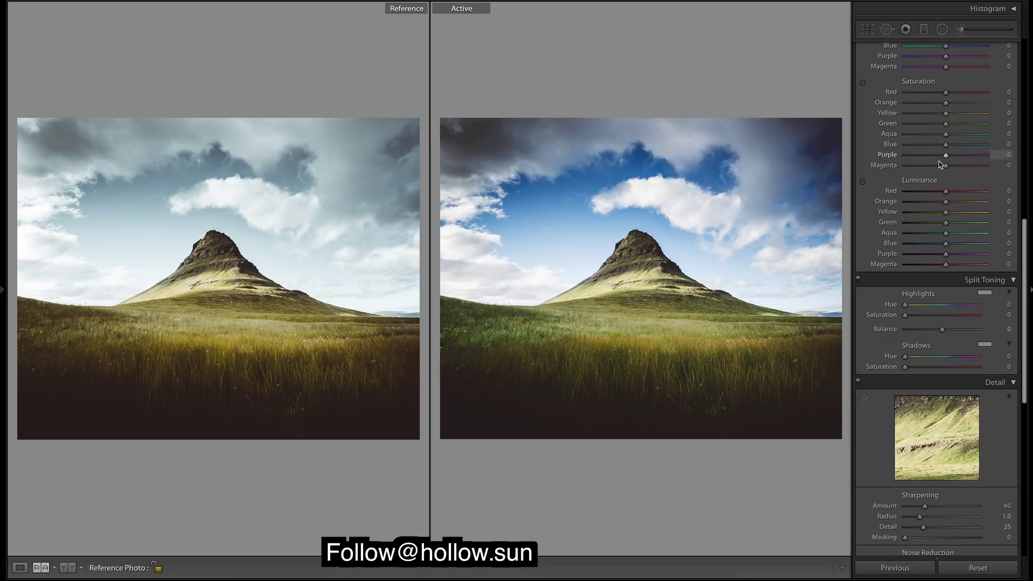
Drop HSL Saturation for Blue to -73 to desaturate the sky
left_click(917, 145)
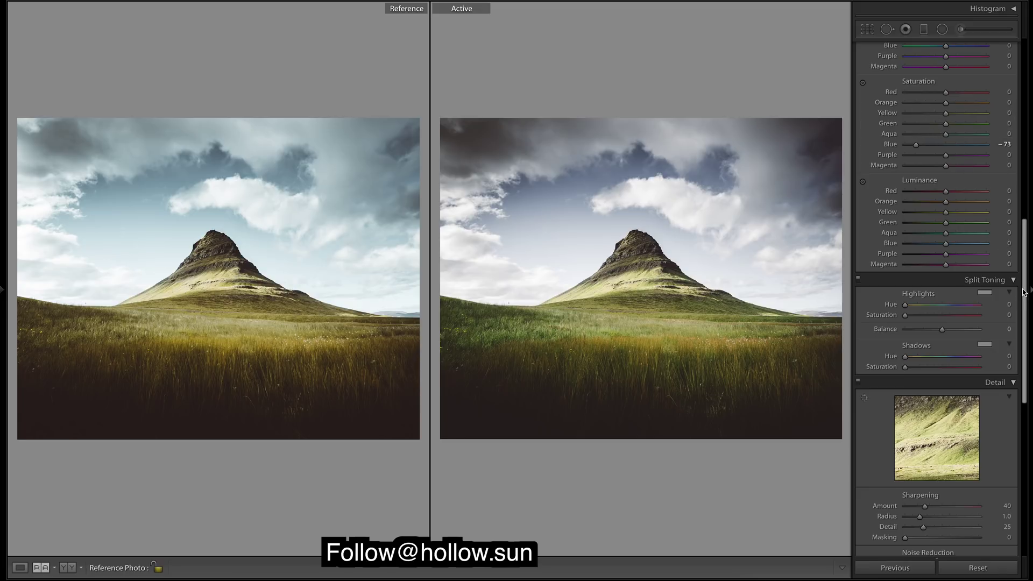
scroll(1027, 296, "down", 1)
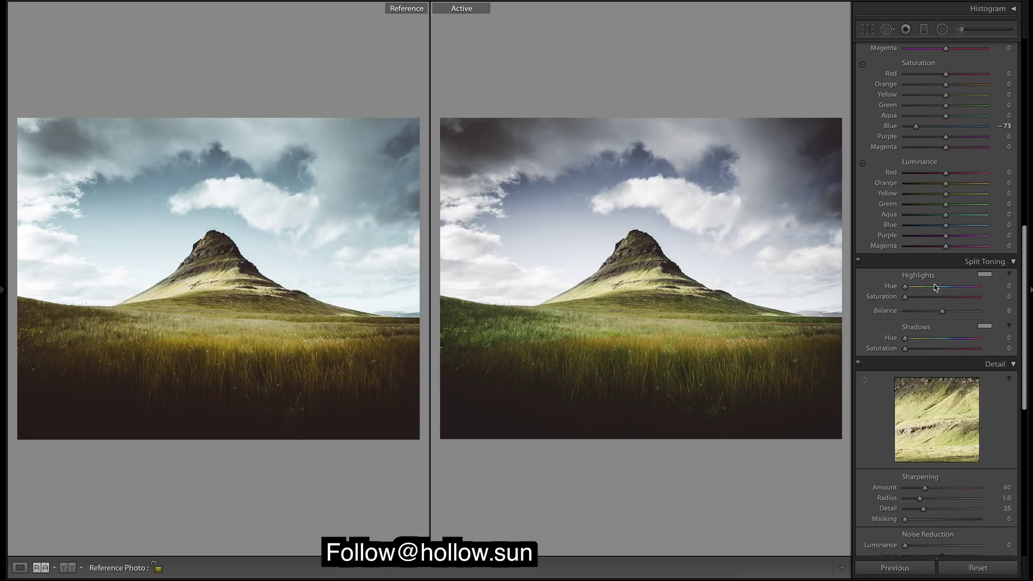
Split-tone highlights to hue 204, saturation 11 and shadows to hue 39, saturation 4
left_click_drag(934, 287, 950, 293)
left_click_drag(906, 297, 916, 299)
left_click_drag(913, 341, 910, 348)
scroll(925, 126, "up", 4)
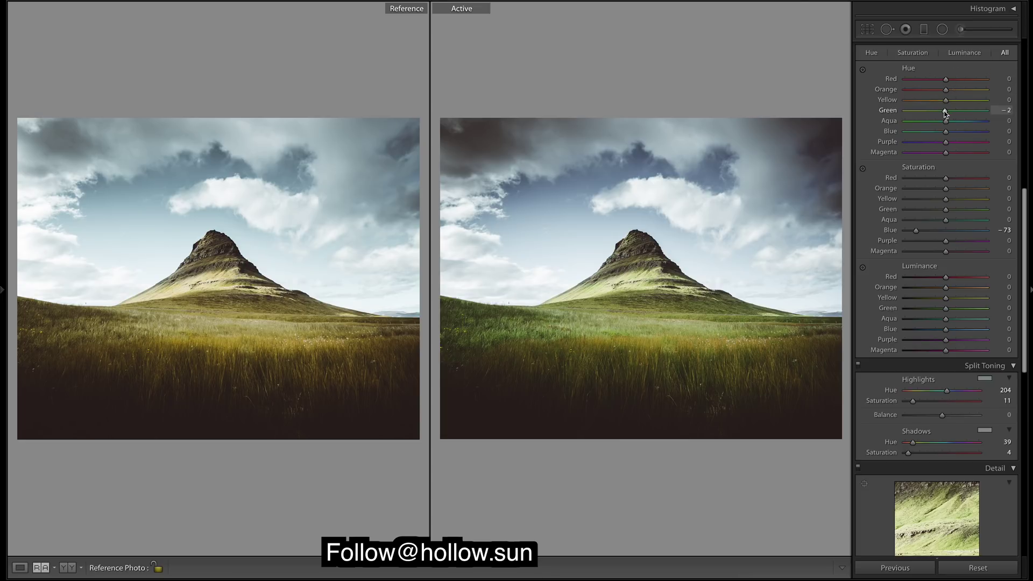
Shift the Green hue to -100 and the Yellow hue to -15
left_click_drag(945, 113, 872, 110)
left_click_drag(945, 100, 935, 101)
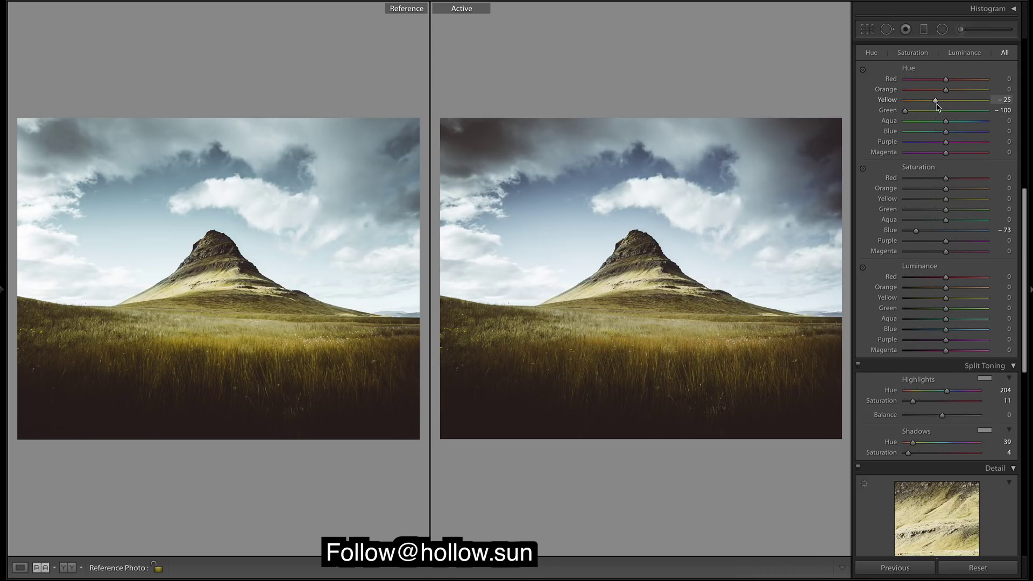
left_click_drag(938, 101, 941, 101)
Set the Orange hue to +12 and test the Red hue slider at both extremes
left_click_drag(948, 92, 904, 91)
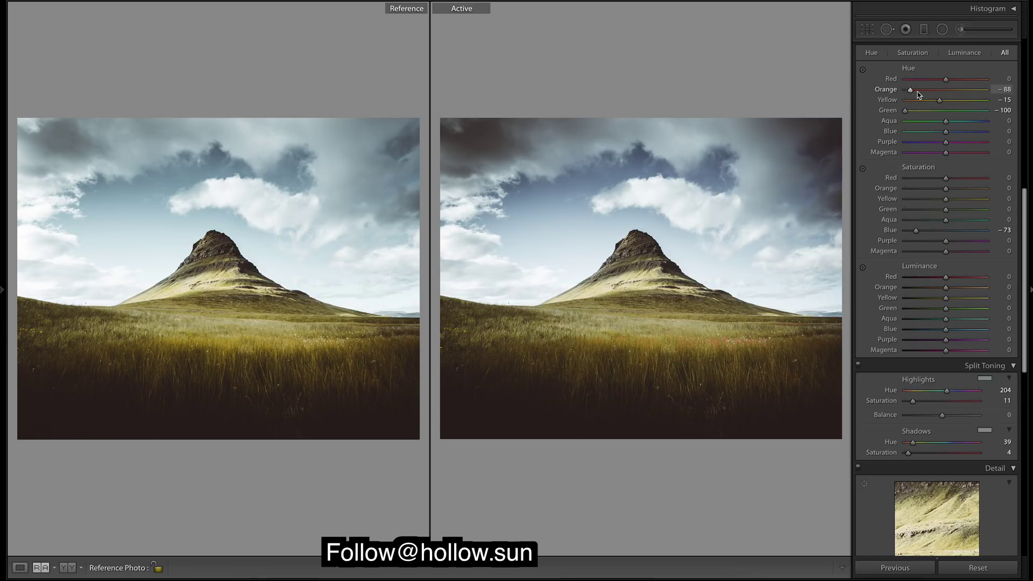
double_click(946, 91)
left_click_drag(945, 92, 949, 95)
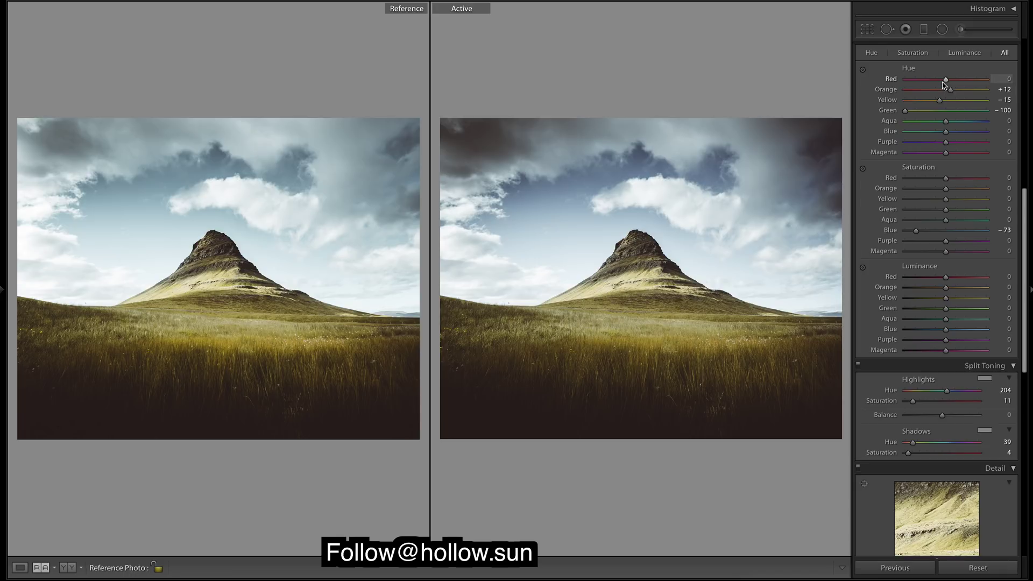
left_click_drag(947, 80, 772, 94)
left_click(987, 79)
Reset the red hue to 0 and set the blue hue to −18
double_click(986, 80)
mouse_move(946, 132)
left_mouse_down()
mouse_move(964, 134)
mouse_move(914, 134)
mouse_move(940, 133)
left_mouse_up()
left_click_drag(935, 132, 938, 133)
Set the aqua hue to −13 and the purple hue to +9, and start raising the magenta hue
left_click_drag(947, 125, 859, 136)
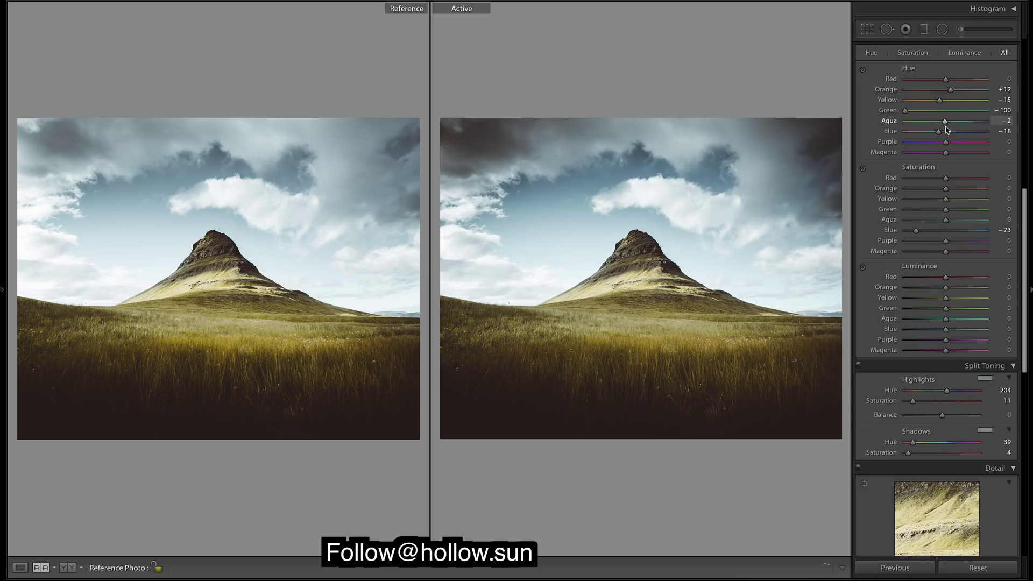
left_click_drag(944, 128, 941, 129)
left_click_drag(946, 142, 765, 143)
left_click(950, 143)
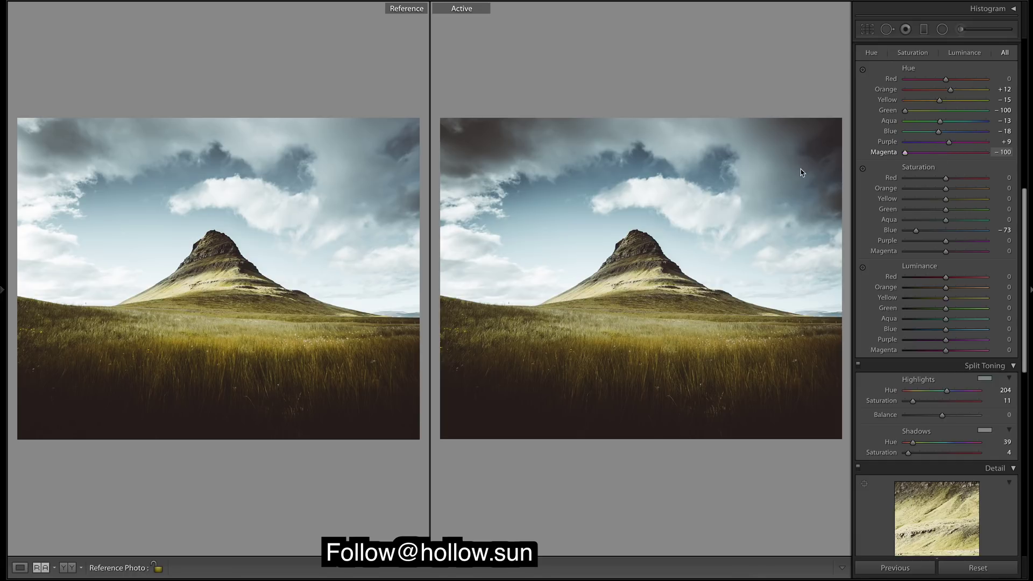
left_click_drag(948, 153, 908, 153)
Set the magenta hue to +4 and lower the orange saturation to −8
left_click_drag(992, 154, 832, 159)
left_click(948, 153)
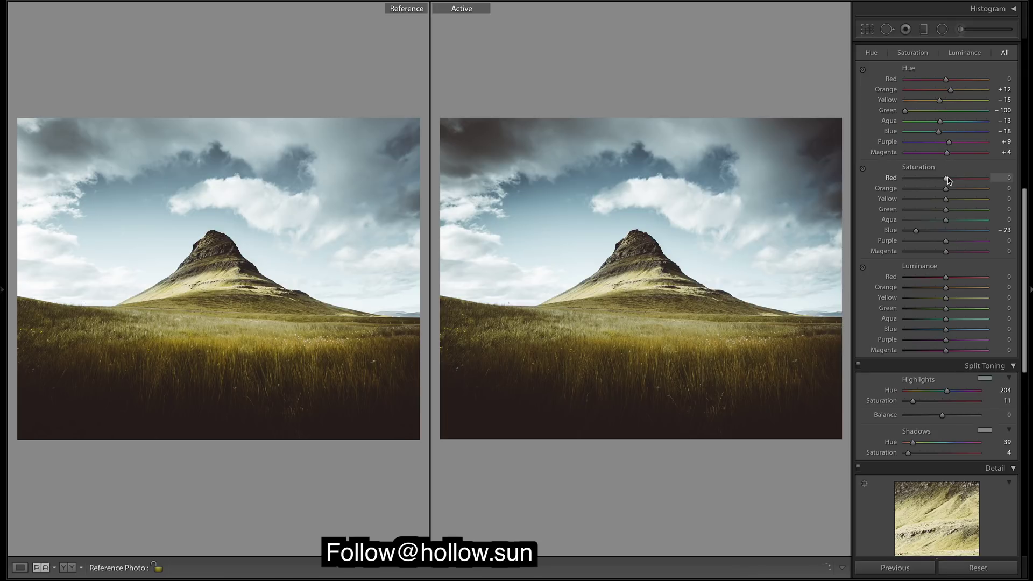
scroll(947, 193, "down", 1)
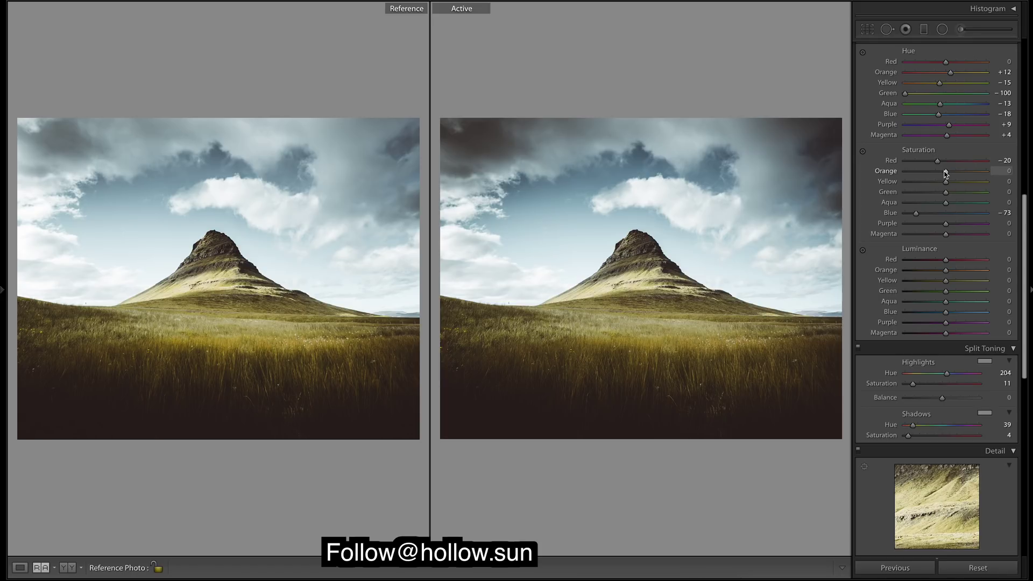
left_click_drag(945, 173, 782, 155)
left_click_drag(997, 174, 944, 172)
left_click_drag(944, 173, 941, 173)
Set the yellow saturation to +16 and the green saturation to +4
left_click_drag(948, 185, 957, 185)
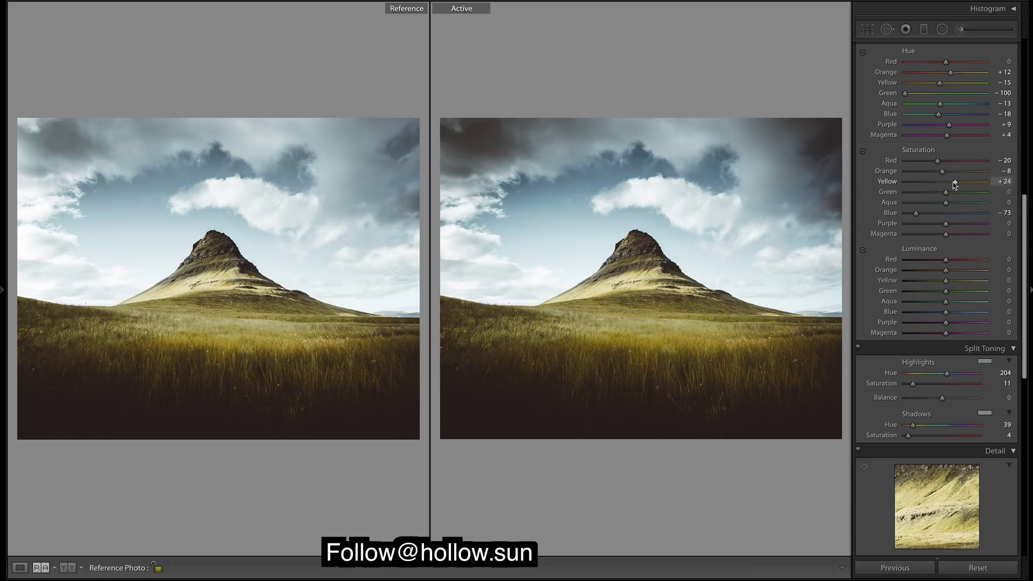
mouse_move(959, 185)
left_mouse_down()
mouse_move(909, 183)
mouse_move(953, 184)
left_mouse_up()
left_click_drag(949, 195, 745, 202)
left_click_drag(1014, 226, 950, 198)
Lower the aqua and purple saturation to −20 and the magenta saturation to −19
scroll(939, 212, "down", 2)
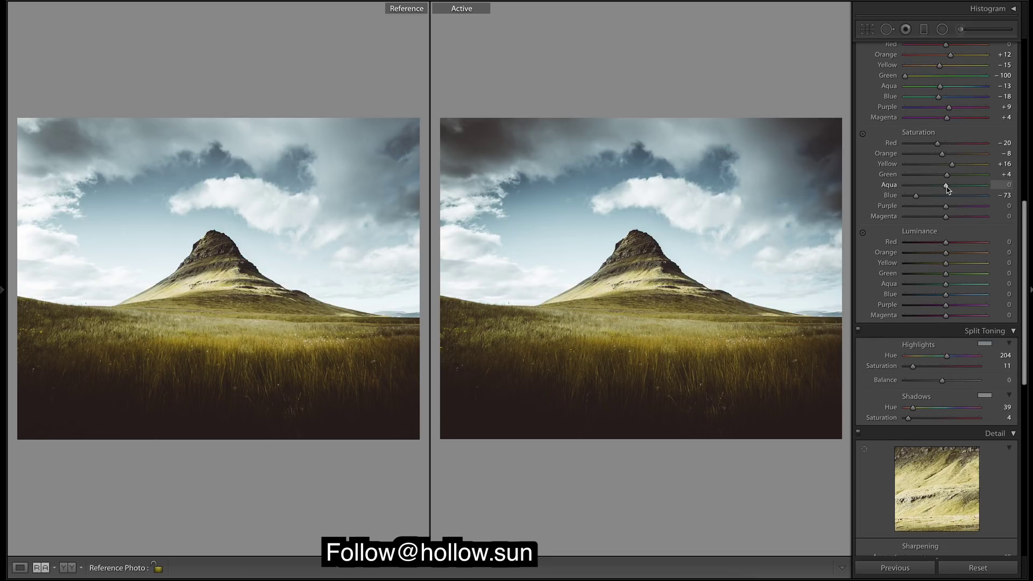
left_click_drag(947, 189, 993, 188)
left_click(938, 185)
scroll(945, 207, "down", 1)
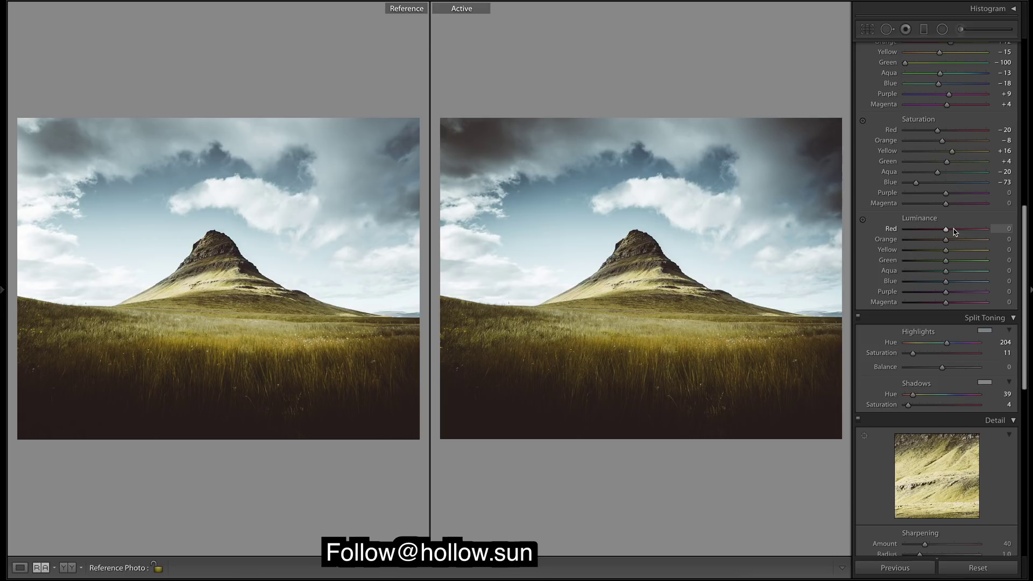
left_click_drag(946, 194, 928, 193)
left_click(927, 203)
left_click(934, 192)
left_click(938, 203)
left_click_drag(936, 193, 939, 195)
left_click_drag(1028, 230, 1028, 252)
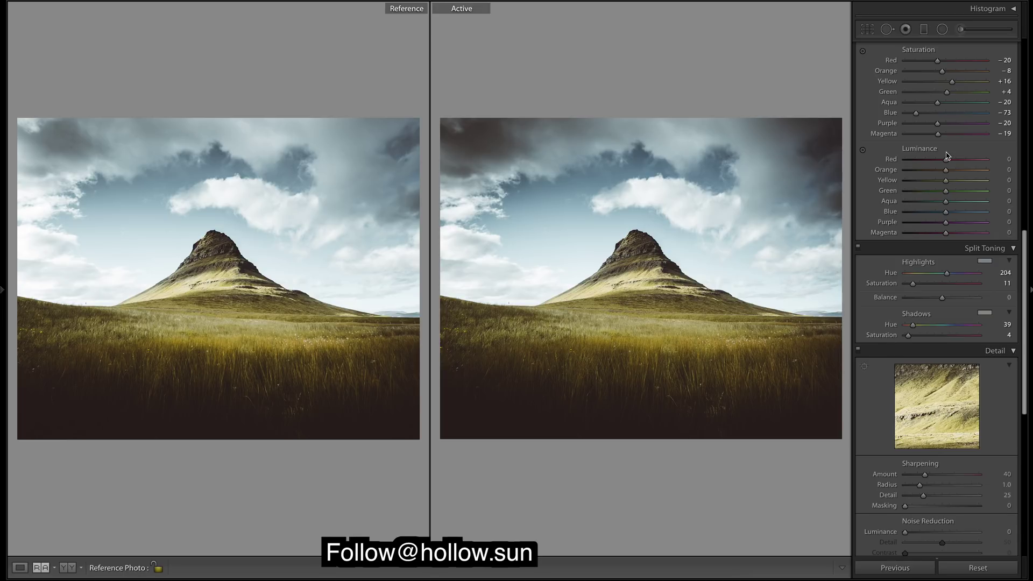
Brighten the orange and yellow luminance to +14, with red luminance left at 0
left_click_drag(949, 181, 953, 184)
mouse_move(948, 171)
left_mouse_down()
mouse_move(915, 172)
mouse_move(954, 176)
left_mouse_up()
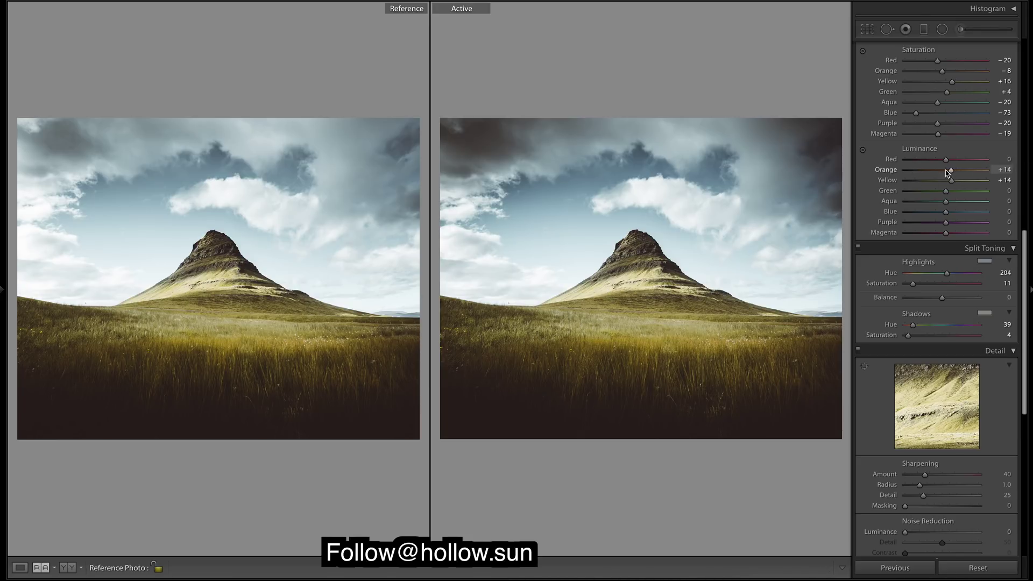
left_click_drag(946, 160, 922, 163)
double_click(922, 161)
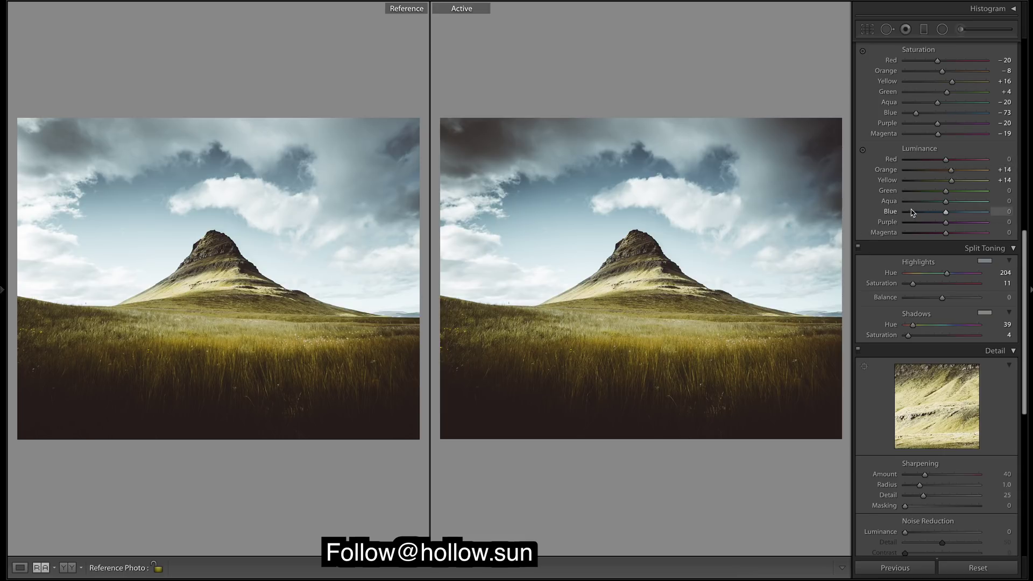
Darken the green luminance to −43
left_click_drag(946, 194, 961, 215)
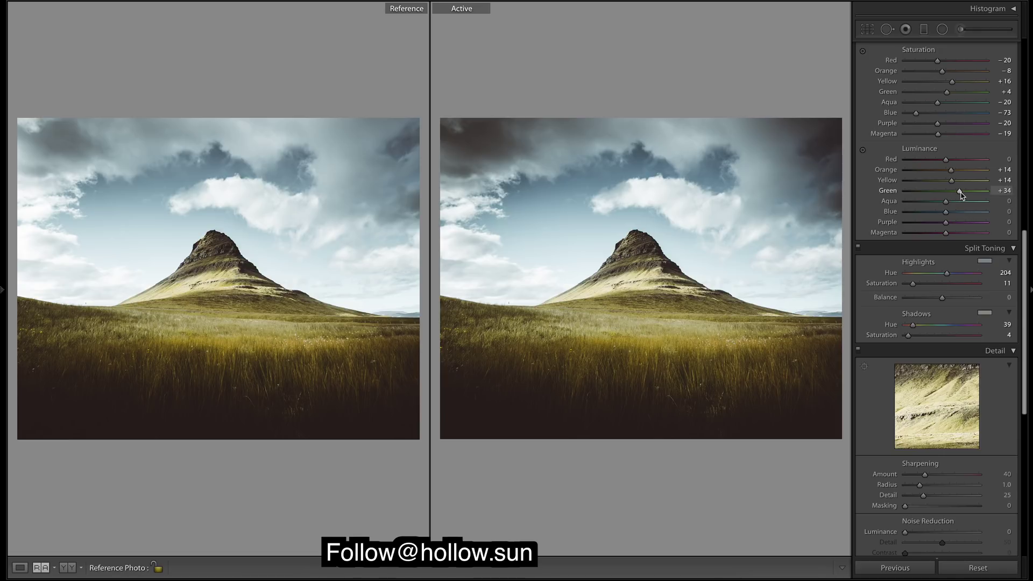
double_click(959, 191)
left_click_drag(947, 192, 936, 192)
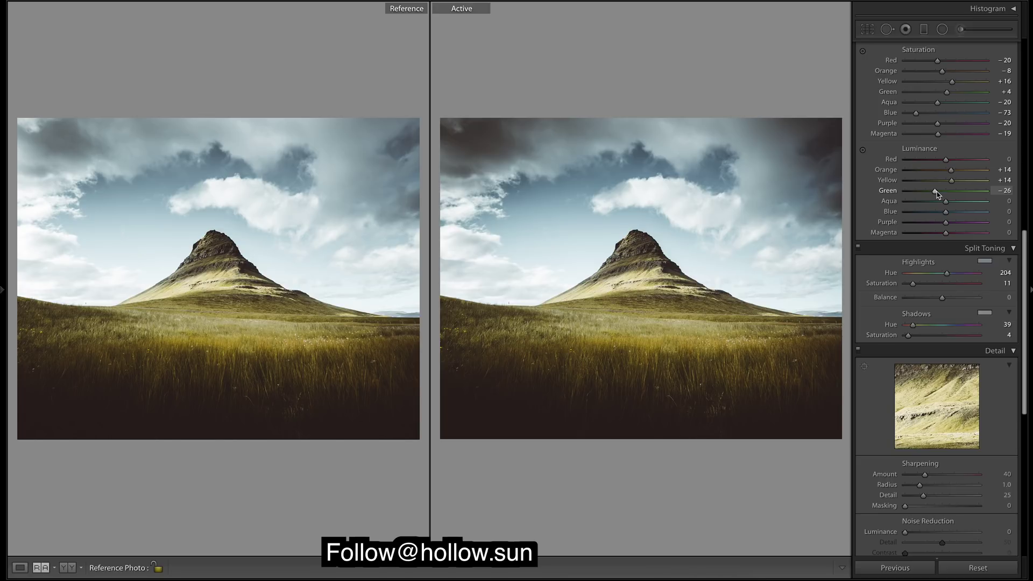
left_click_drag(937, 195, 927, 192)
left_click_drag(924, 192, 928, 196)
Set the aqua luminance to −10 and blue to +7, and purple and magenta to +17
mouse_move(946, 205)
left_mouse_down()
mouse_move(986, 201)
mouse_move(940, 203)
mouse_move(942, 221)
left_mouse_up()
left_click_drag(946, 213, 950, 216)
left_click(953, 222)
left_click(953, 232)
Lower the Sharpening Amount to 35 and raise Masking from 78 to 87
left_click_drag(1031, 277, 1032, 321)
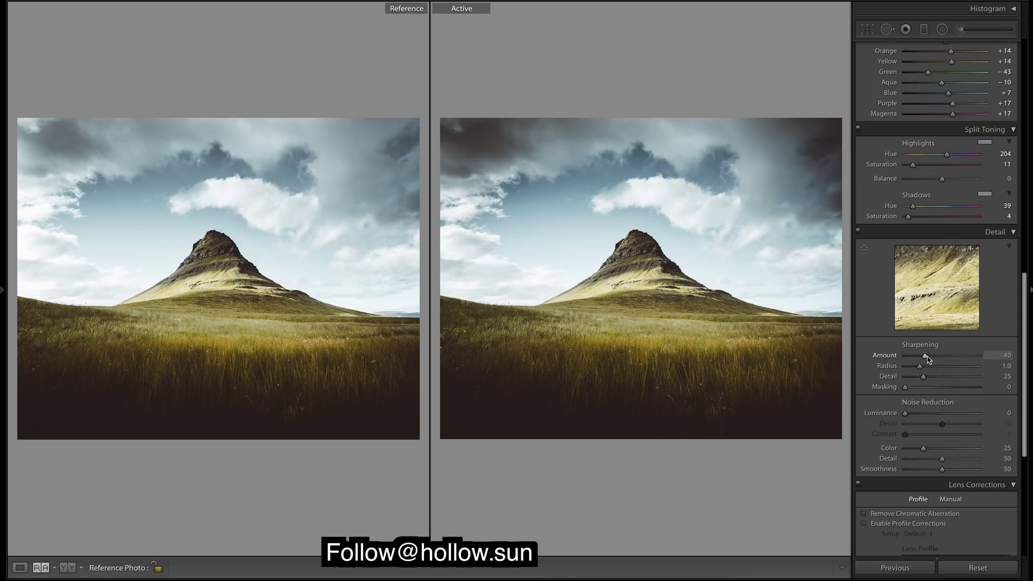
left_click_drag(925, 357, 922, 360)
left_click_drag(969, 389, 963, 388)
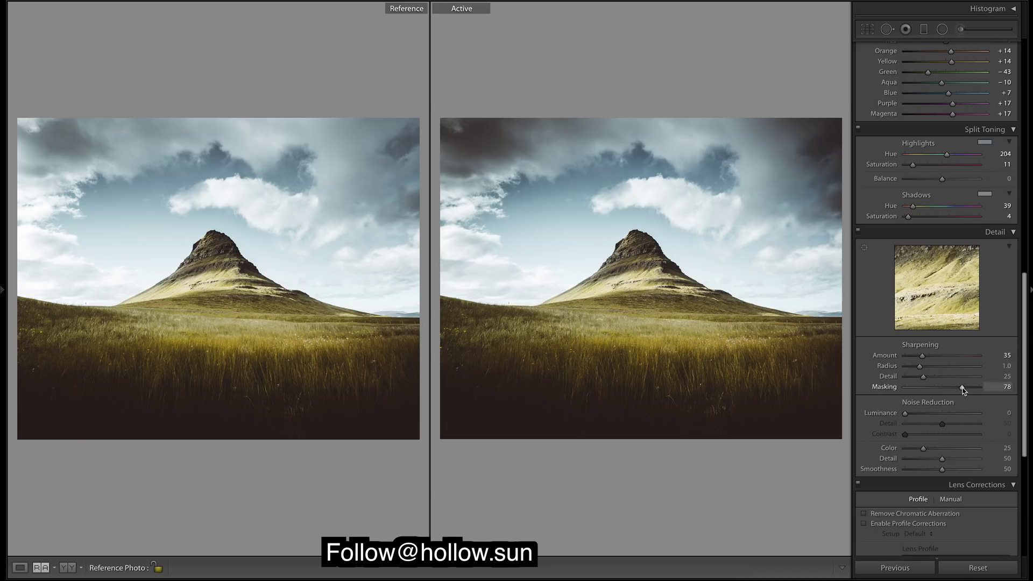
left_click_drag(963, 388, 972, 388)
left_click_drag(1030, 291, 1030, 326)
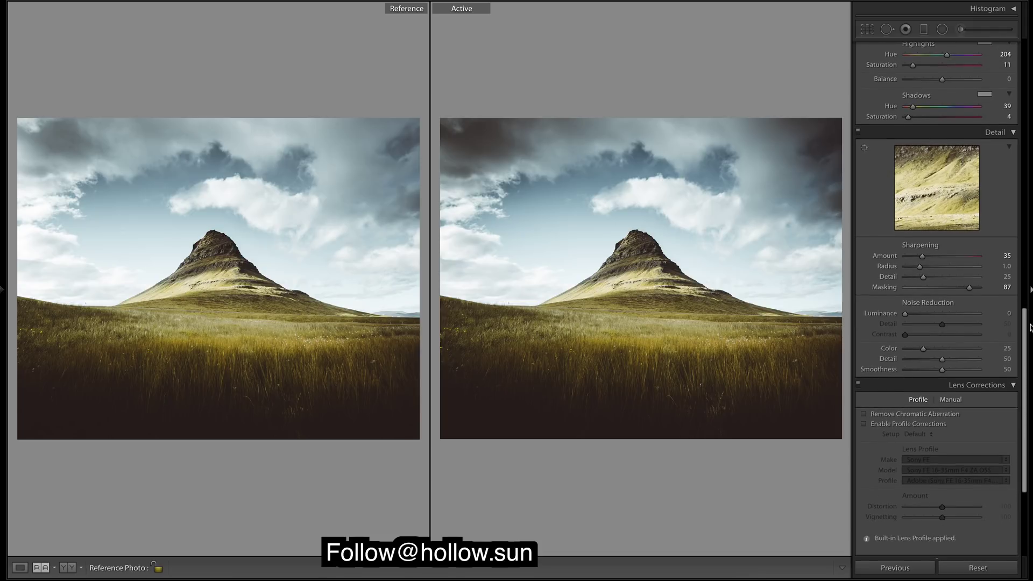
Enable Remove Chromatic Aberration and scroll down to the Effects panel
left_click(863, 424)
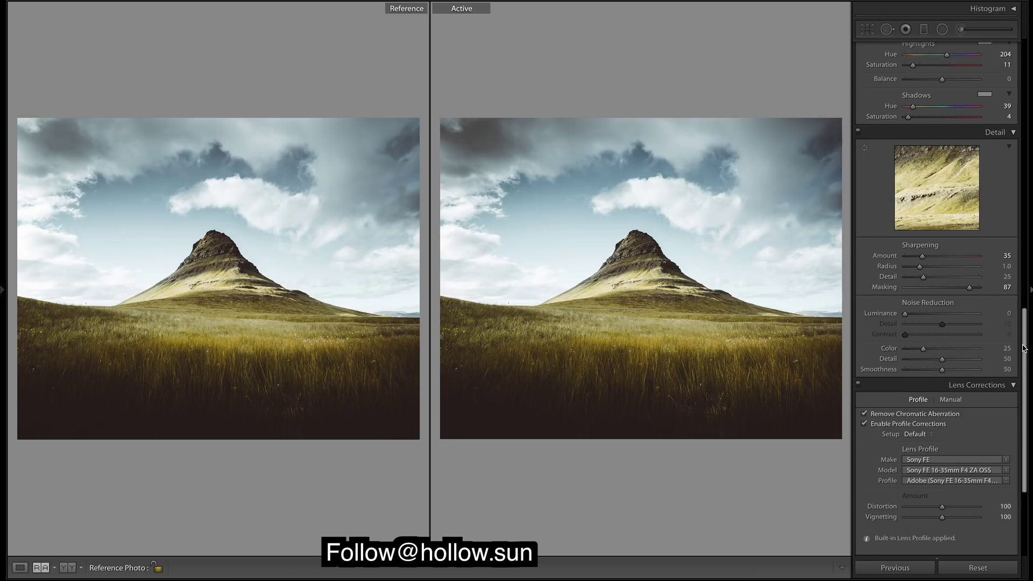
left_click_drag(1024, 348, 1026, 415)
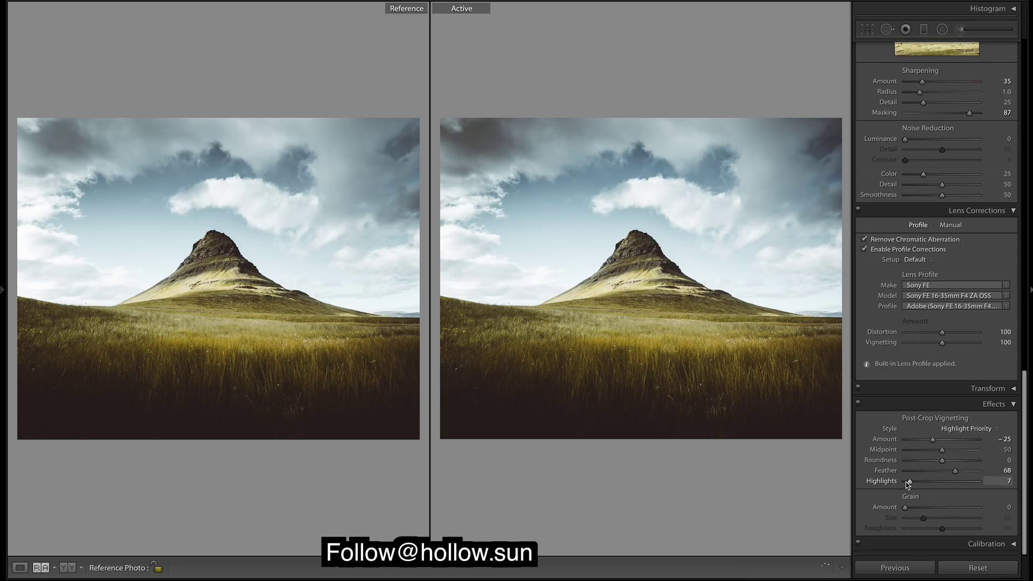
Raise the post-crop vignette Highlights to 100 under the −25 vignette
left_click_drag(911, 483, 639, 326)
left_click_drag(906, 482, 1013, 479)
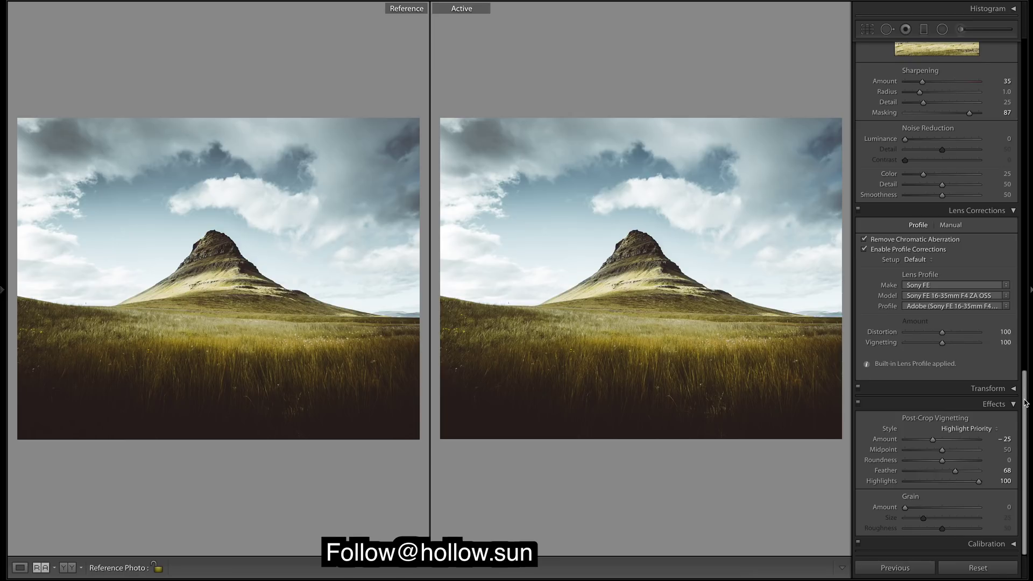
Set the grain to Amount 10, Size 30 and Roughness 80
left_click_drag(907, 508, 916, 509)
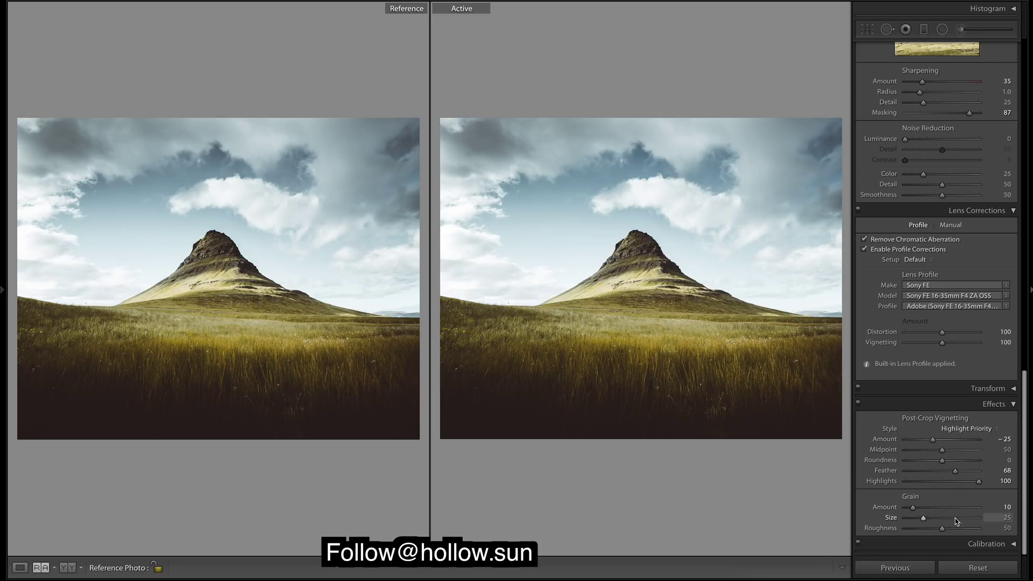
left_click_drag(923, 521, 965, 531)
left_click_drag(1029, 461, 1026, 109)
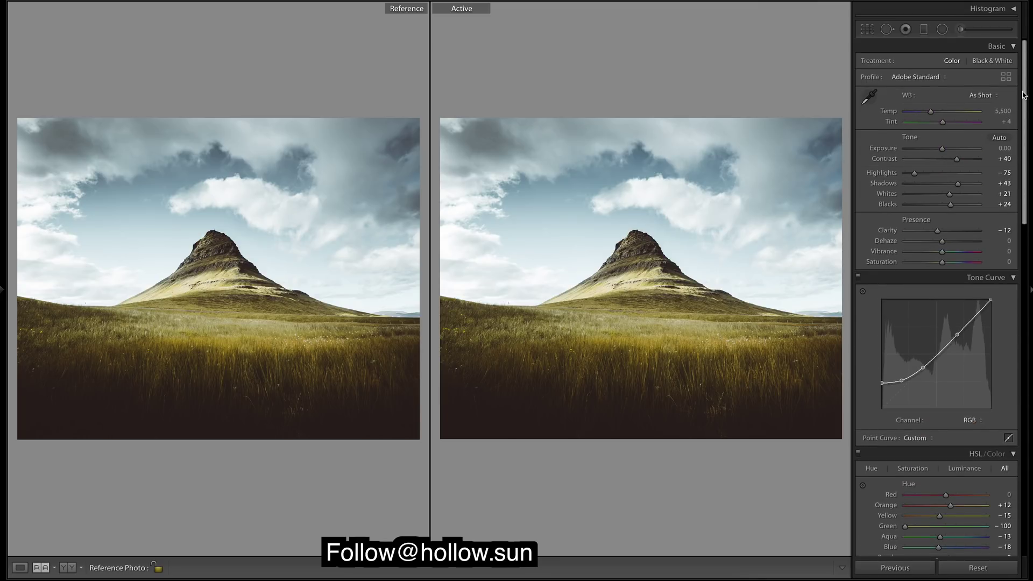